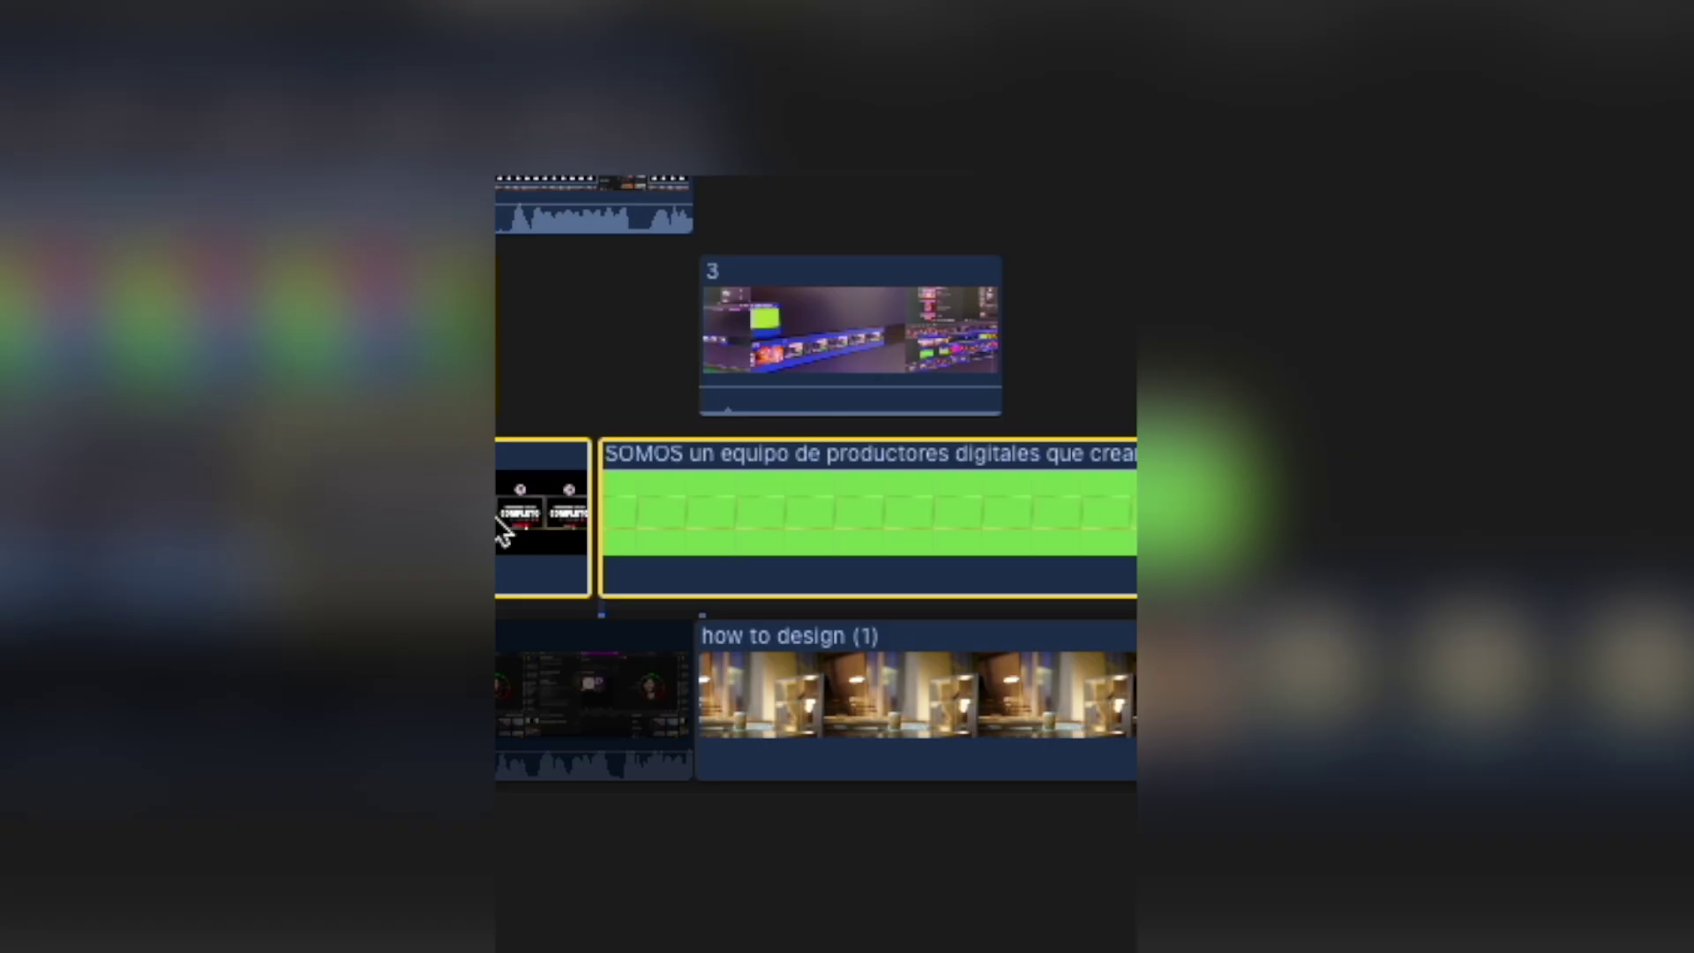
# Open the library's roles editor (Editar funciones…) from a timeline clip's options
pyautogui.rightClick(503, 531)
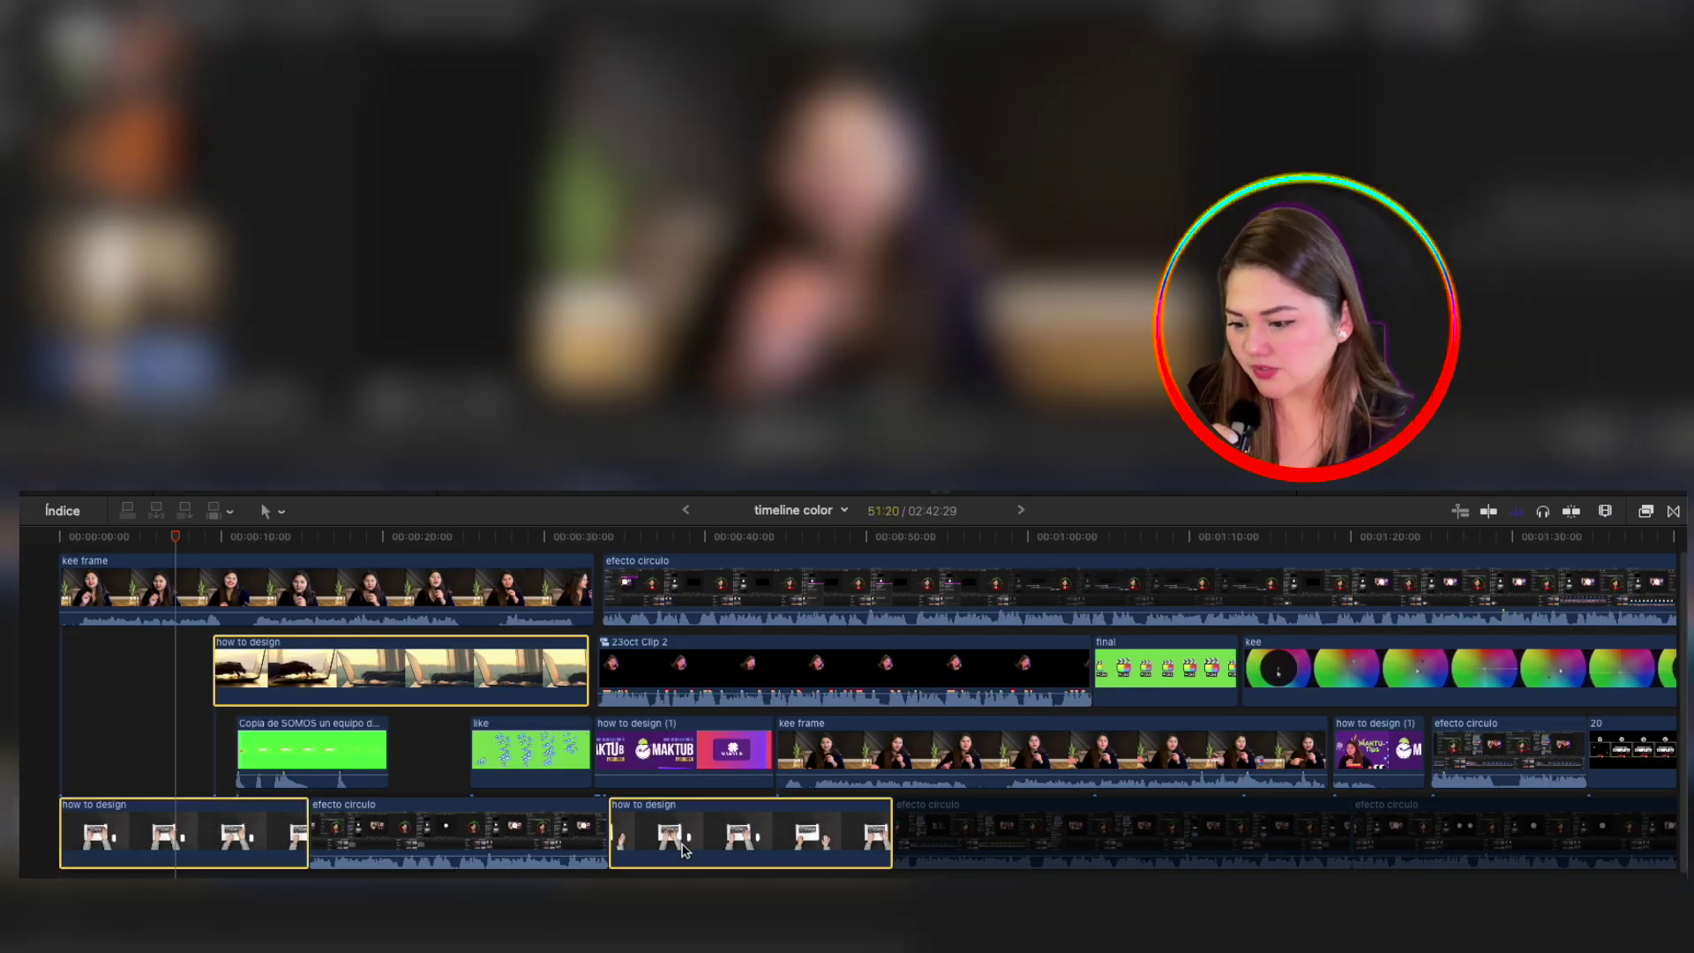
pyautogui.hscroll(10, 847, 706)
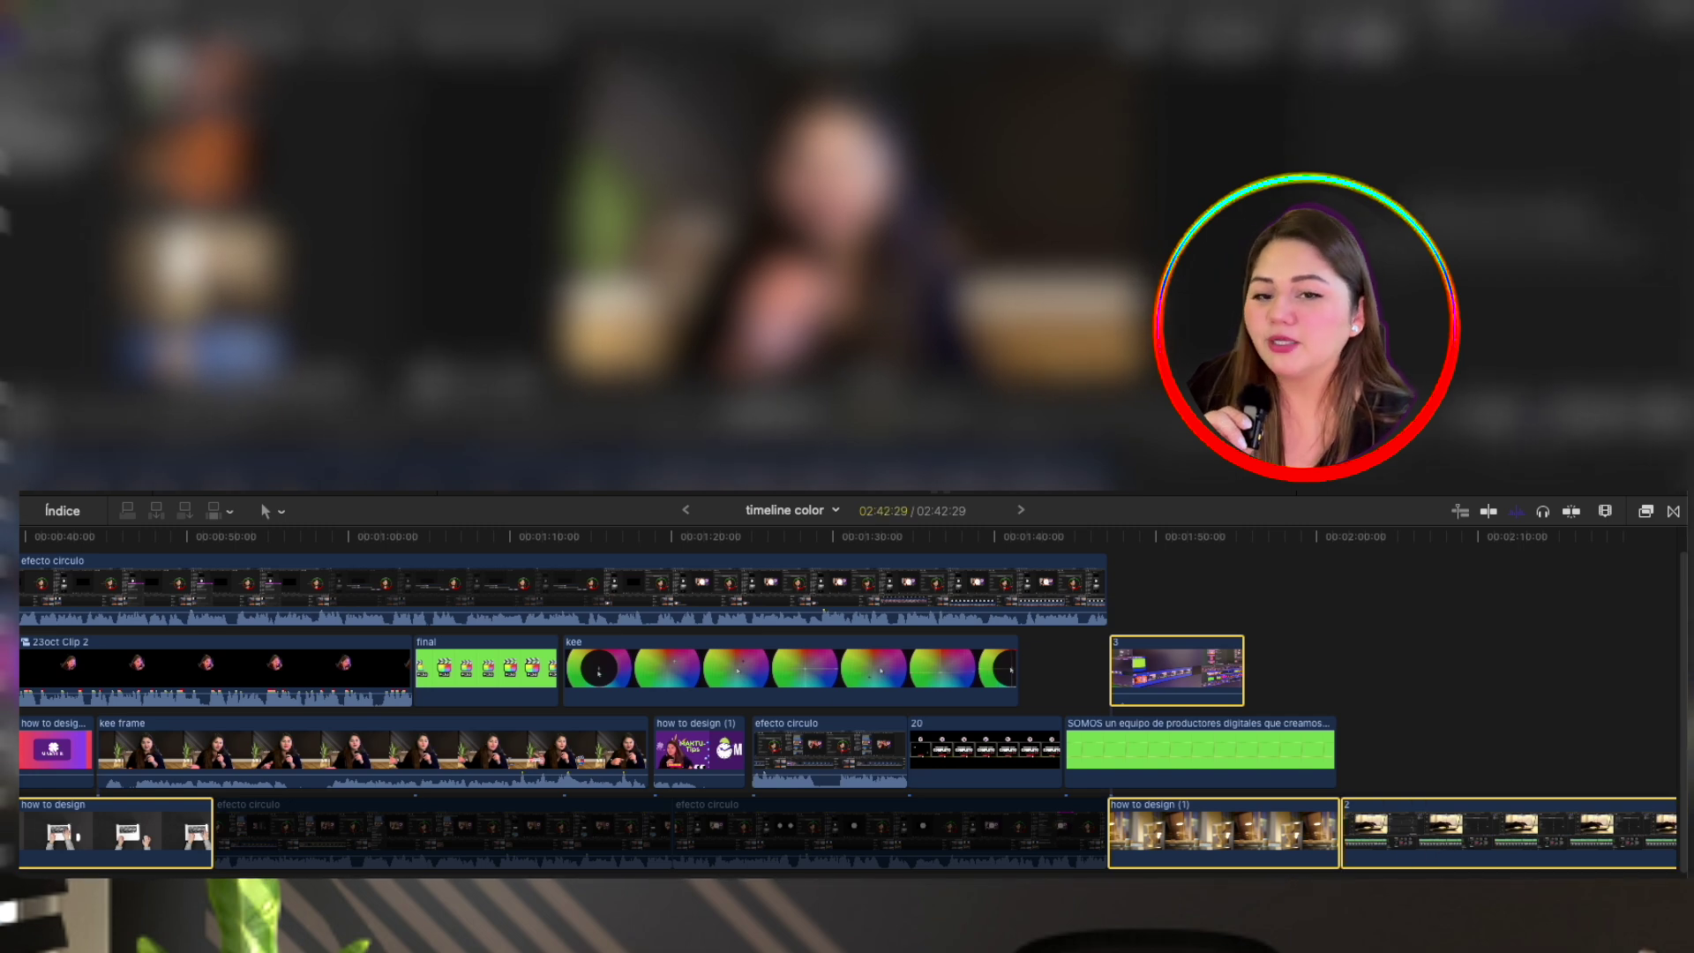
pyautogui.hscroll(-4, 847, 706)
pyautogui.hscroll(-6, 847, 706)
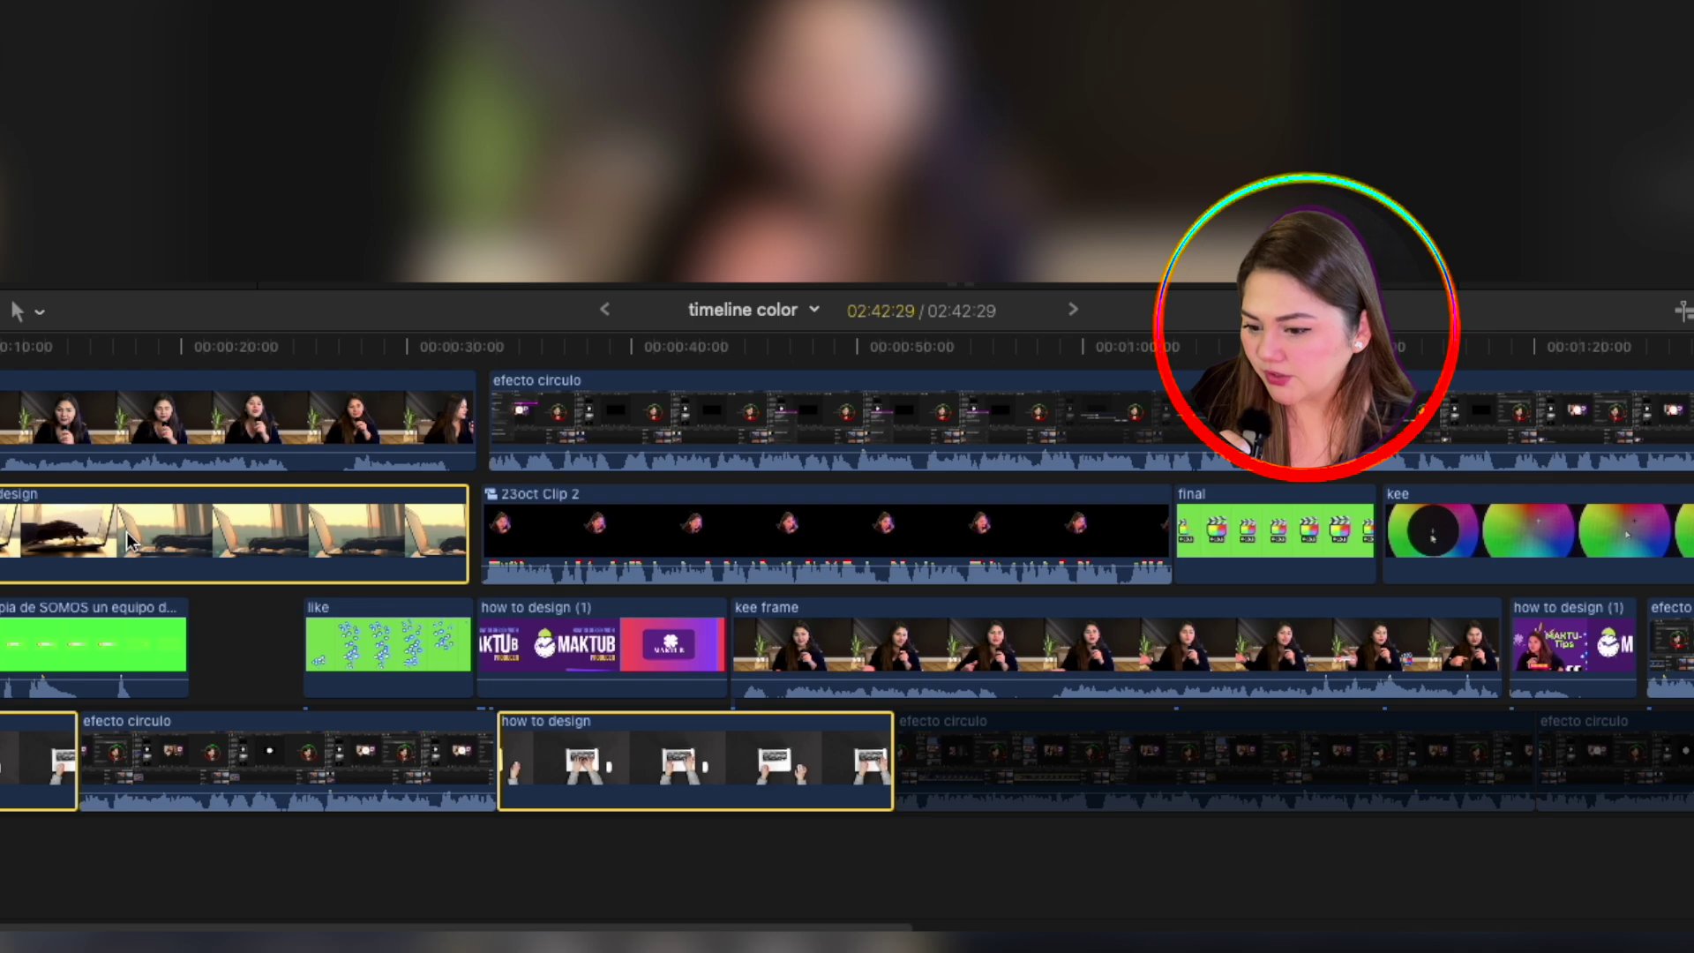
pyautogui.rightClick(125, 529)
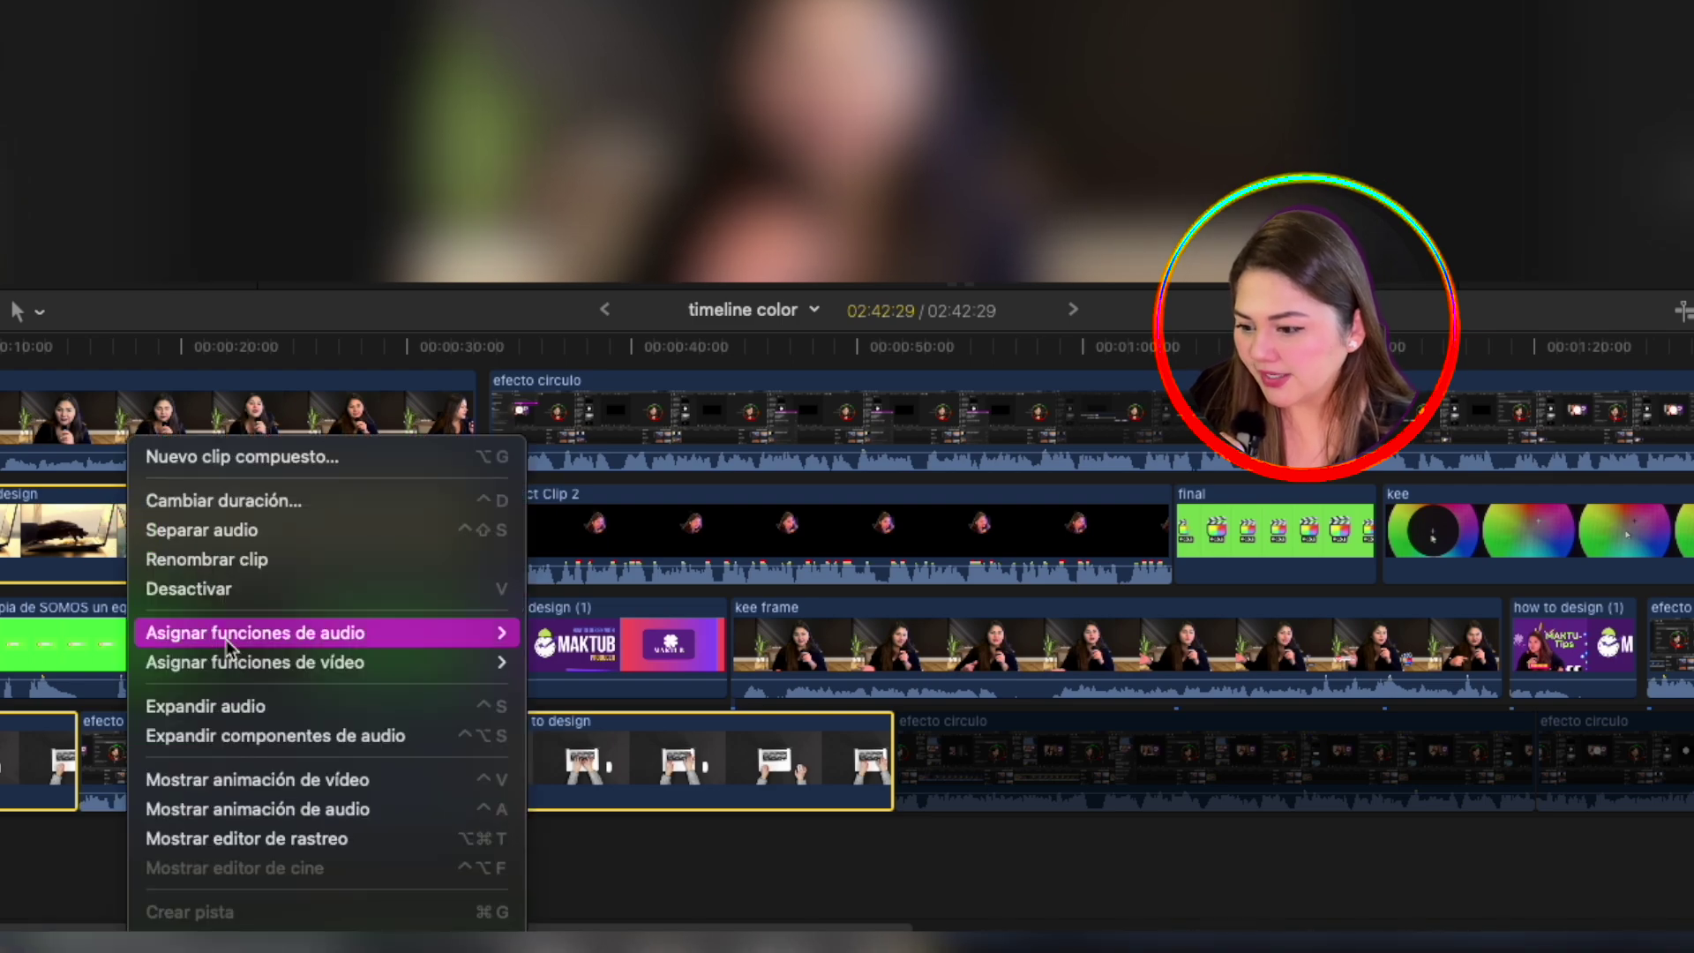
pyautogui.moveTo(256, 642)
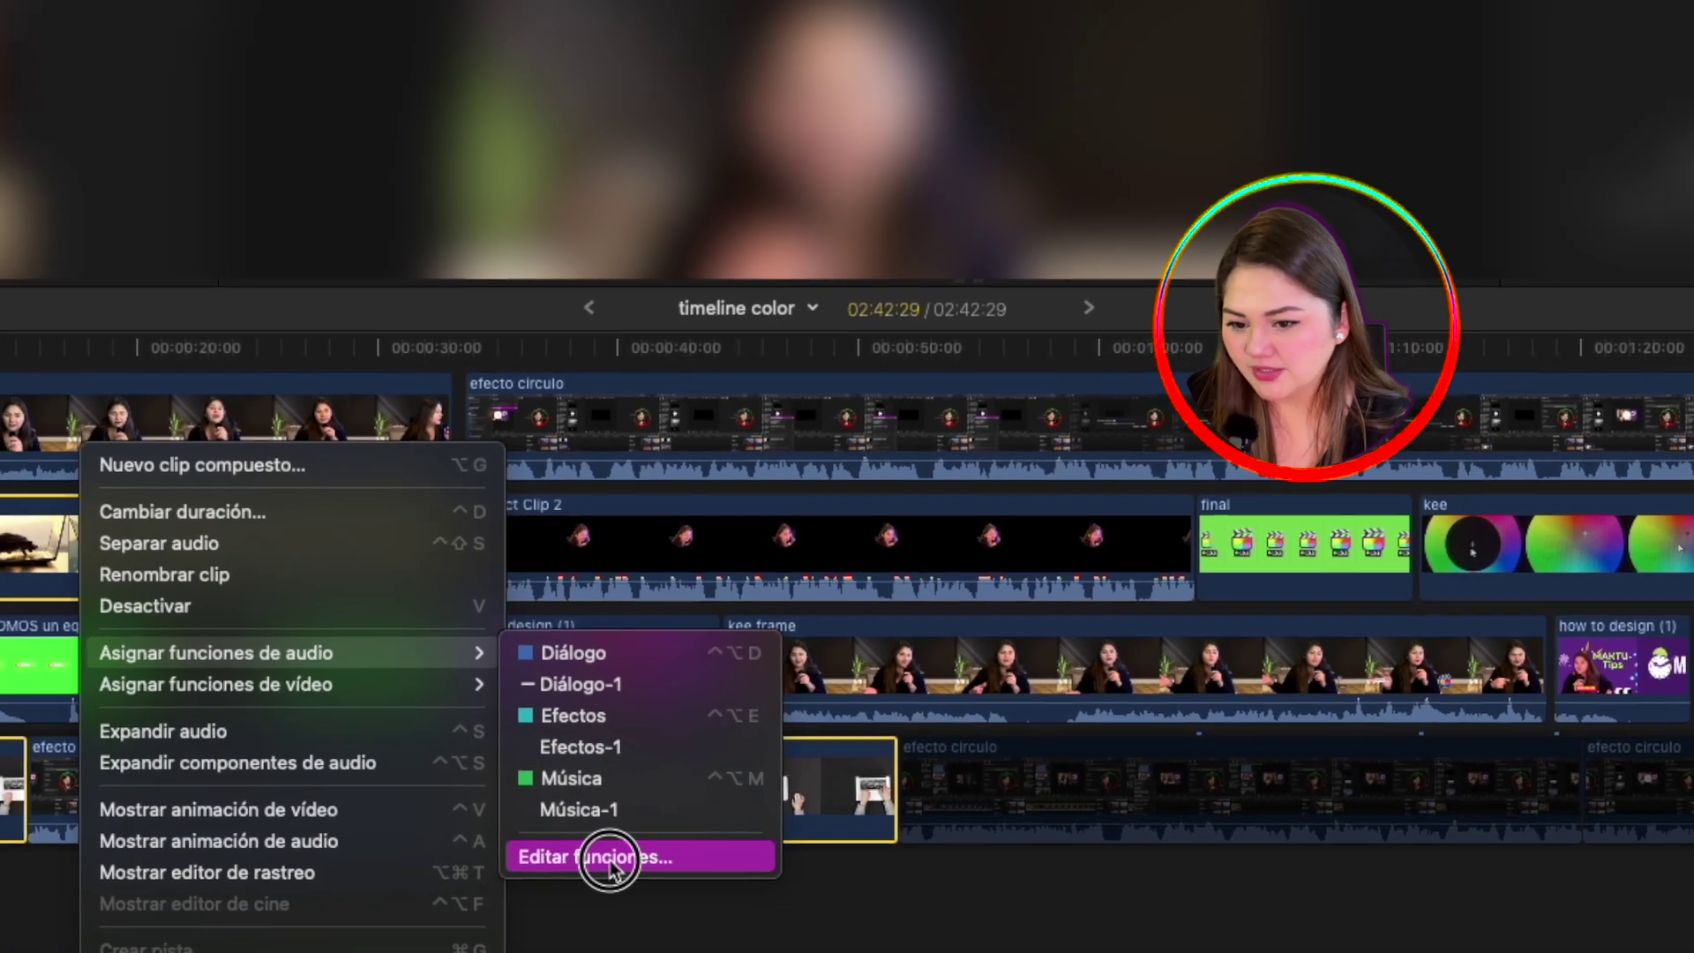
pyautogui.click(583, 918)
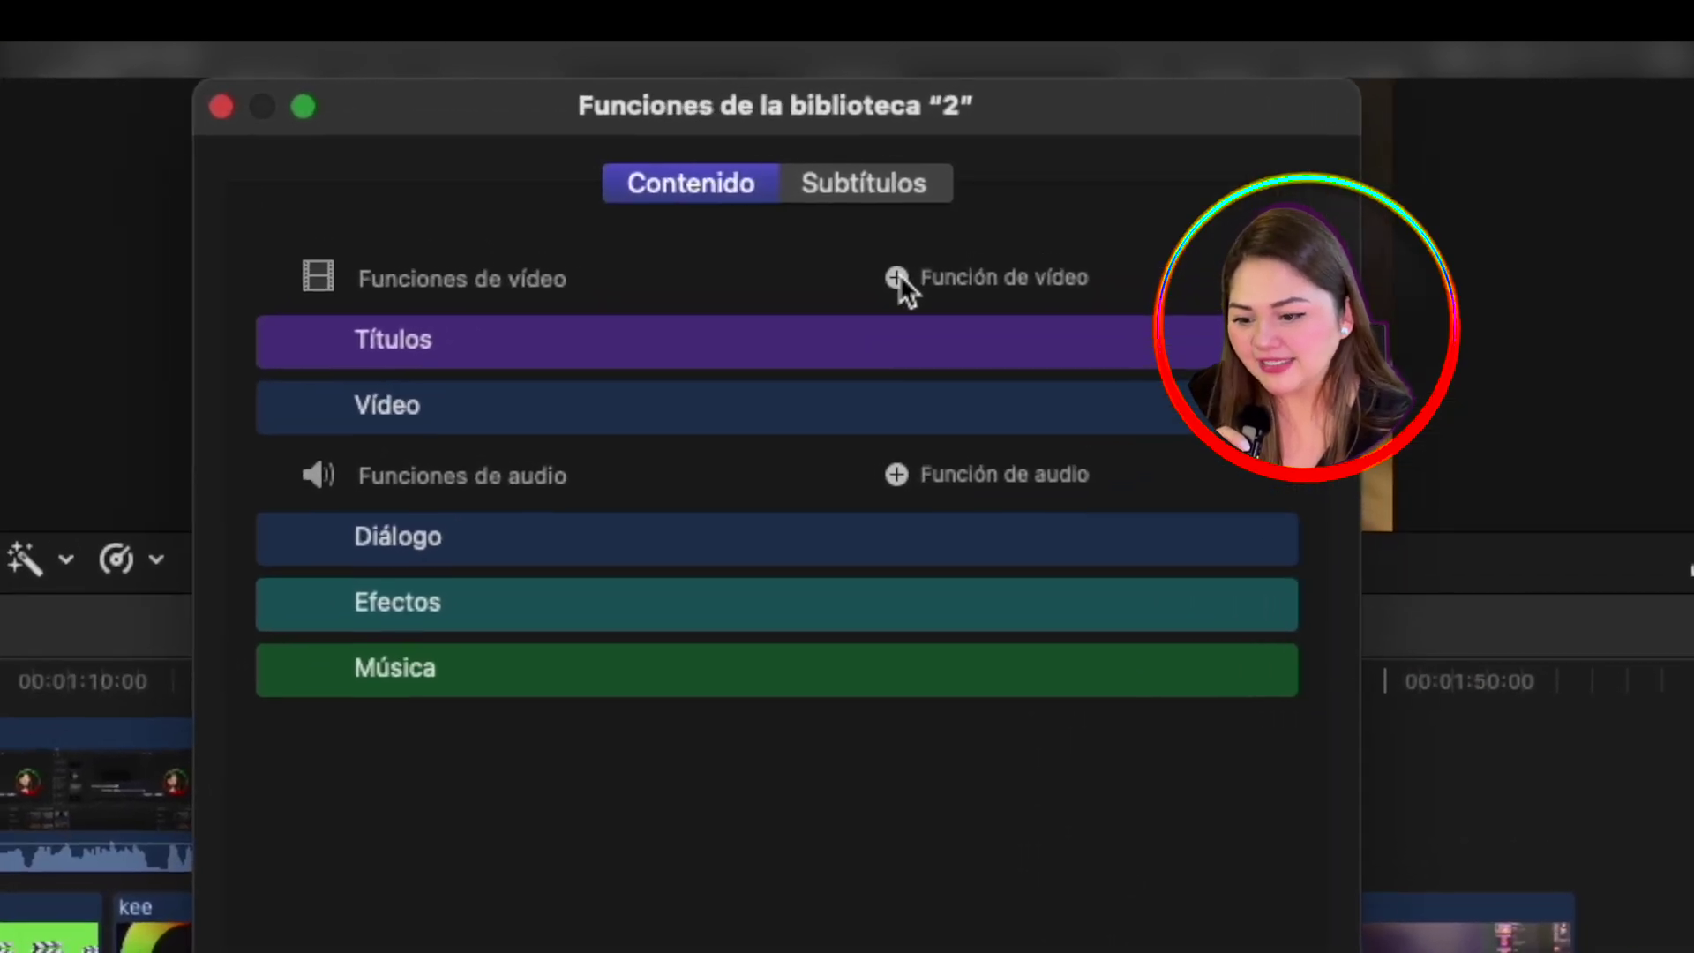
# Add new video roles named A-1 and B-1
pyautogui.click(891, 284)
pyautogui.write('A')
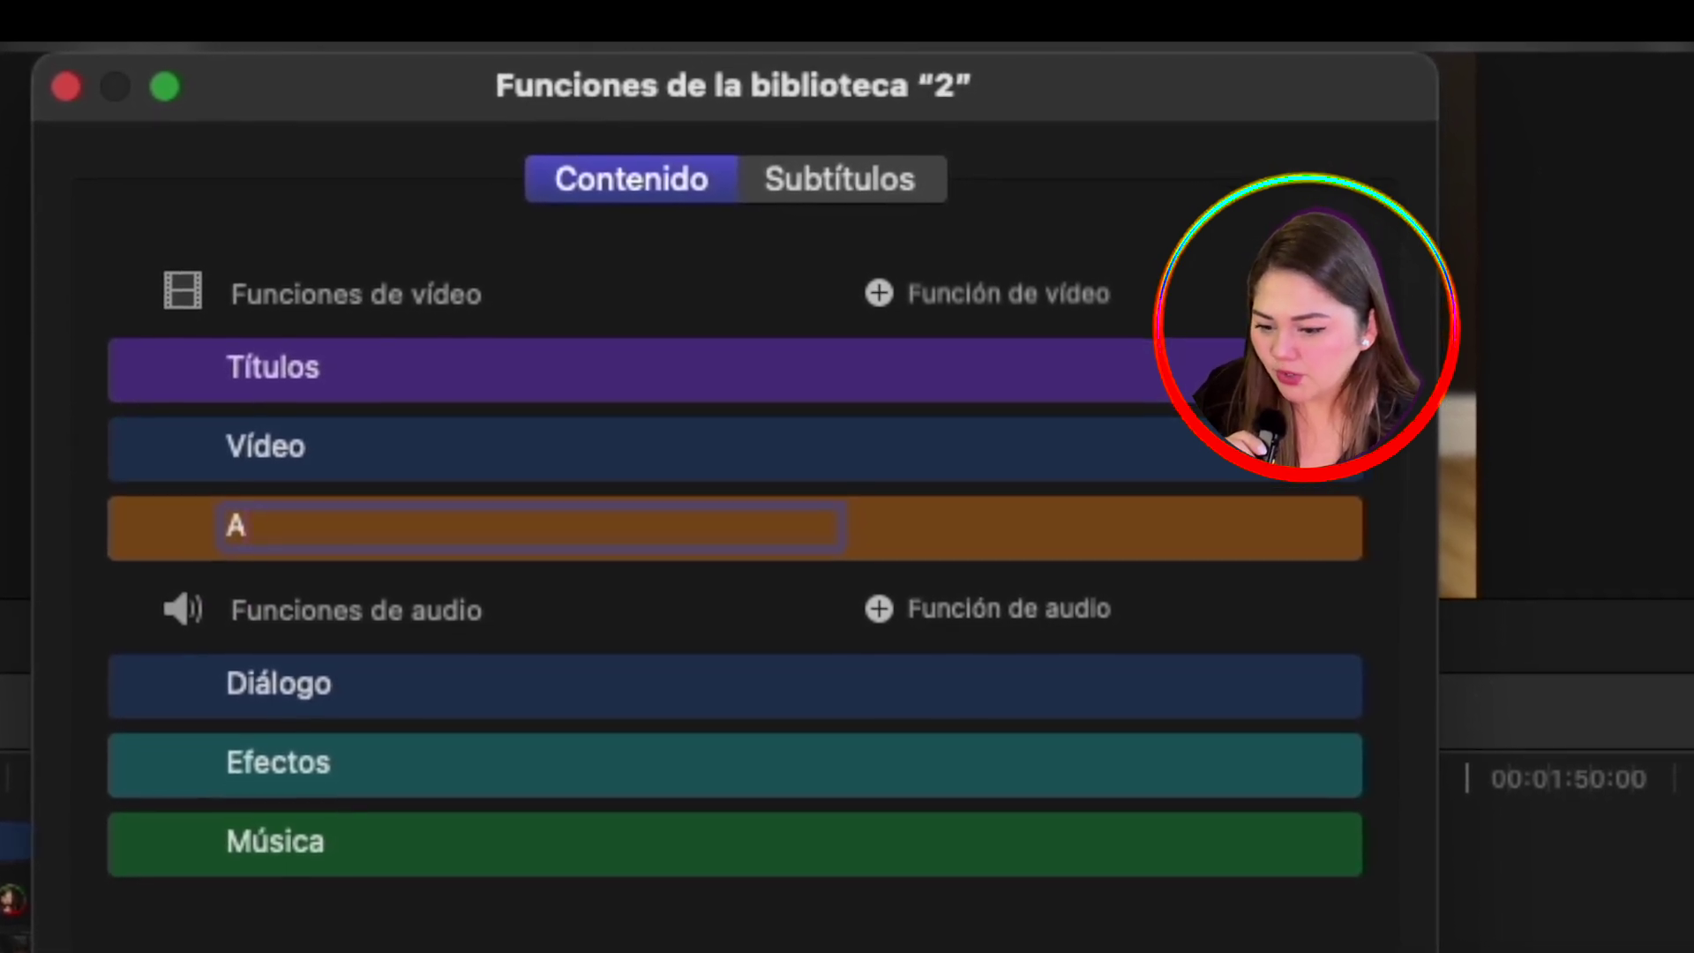
pyautogui.write('-')
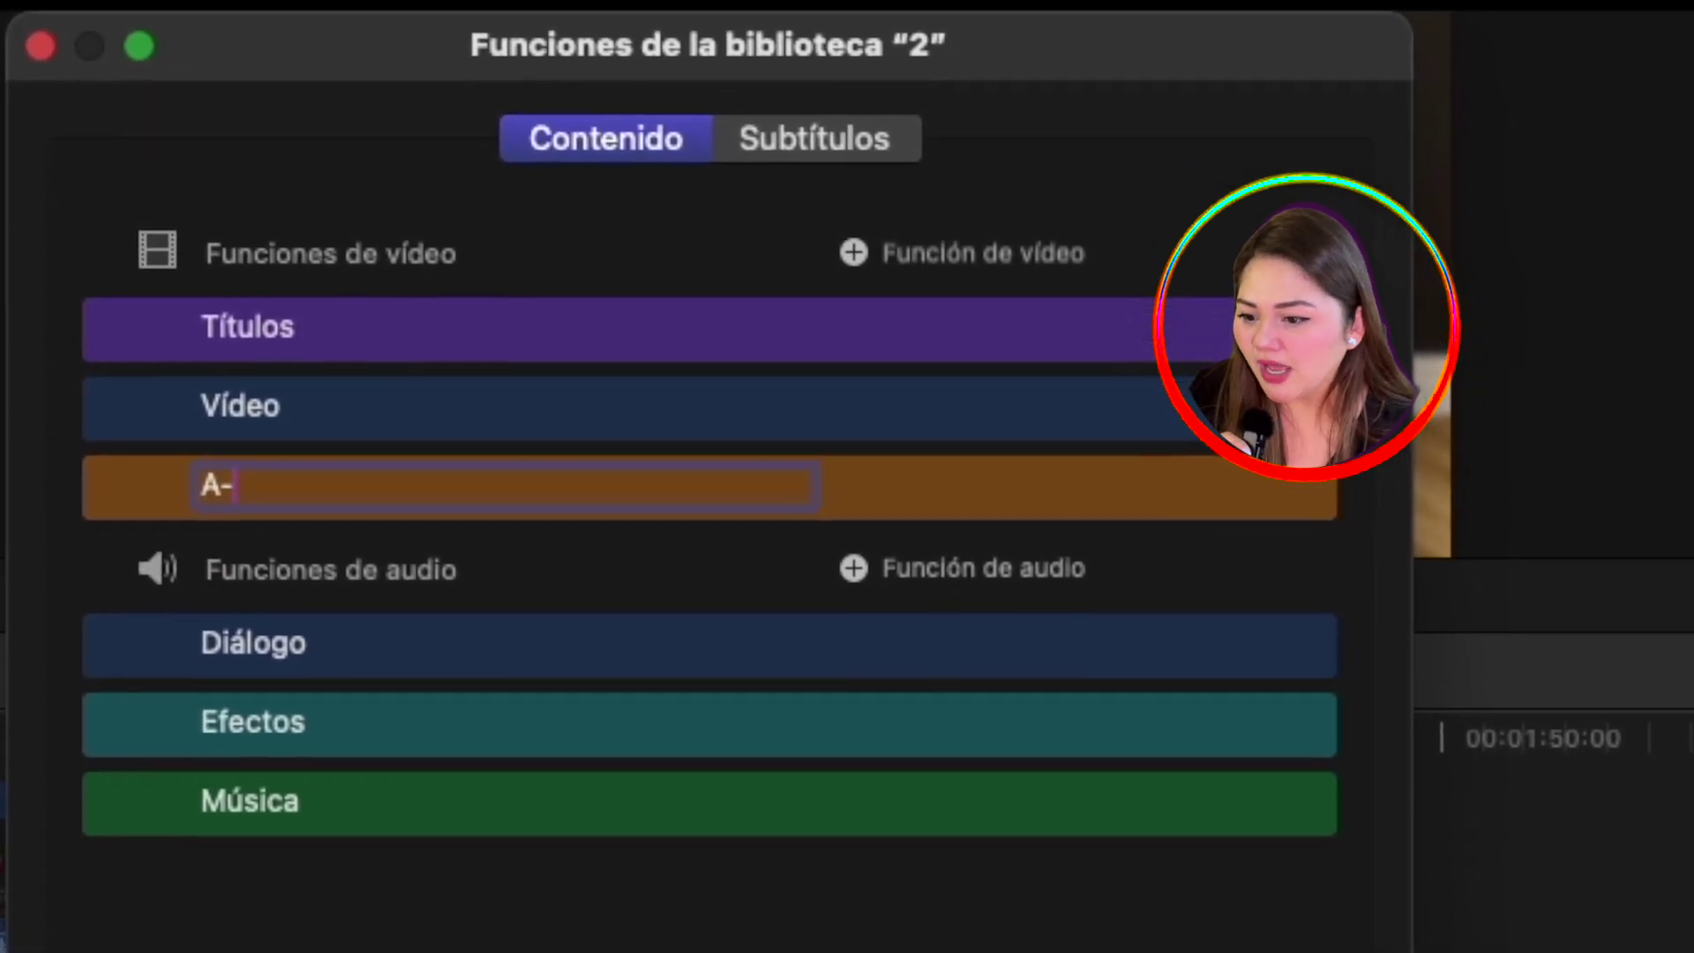
pyautogui.write('1')
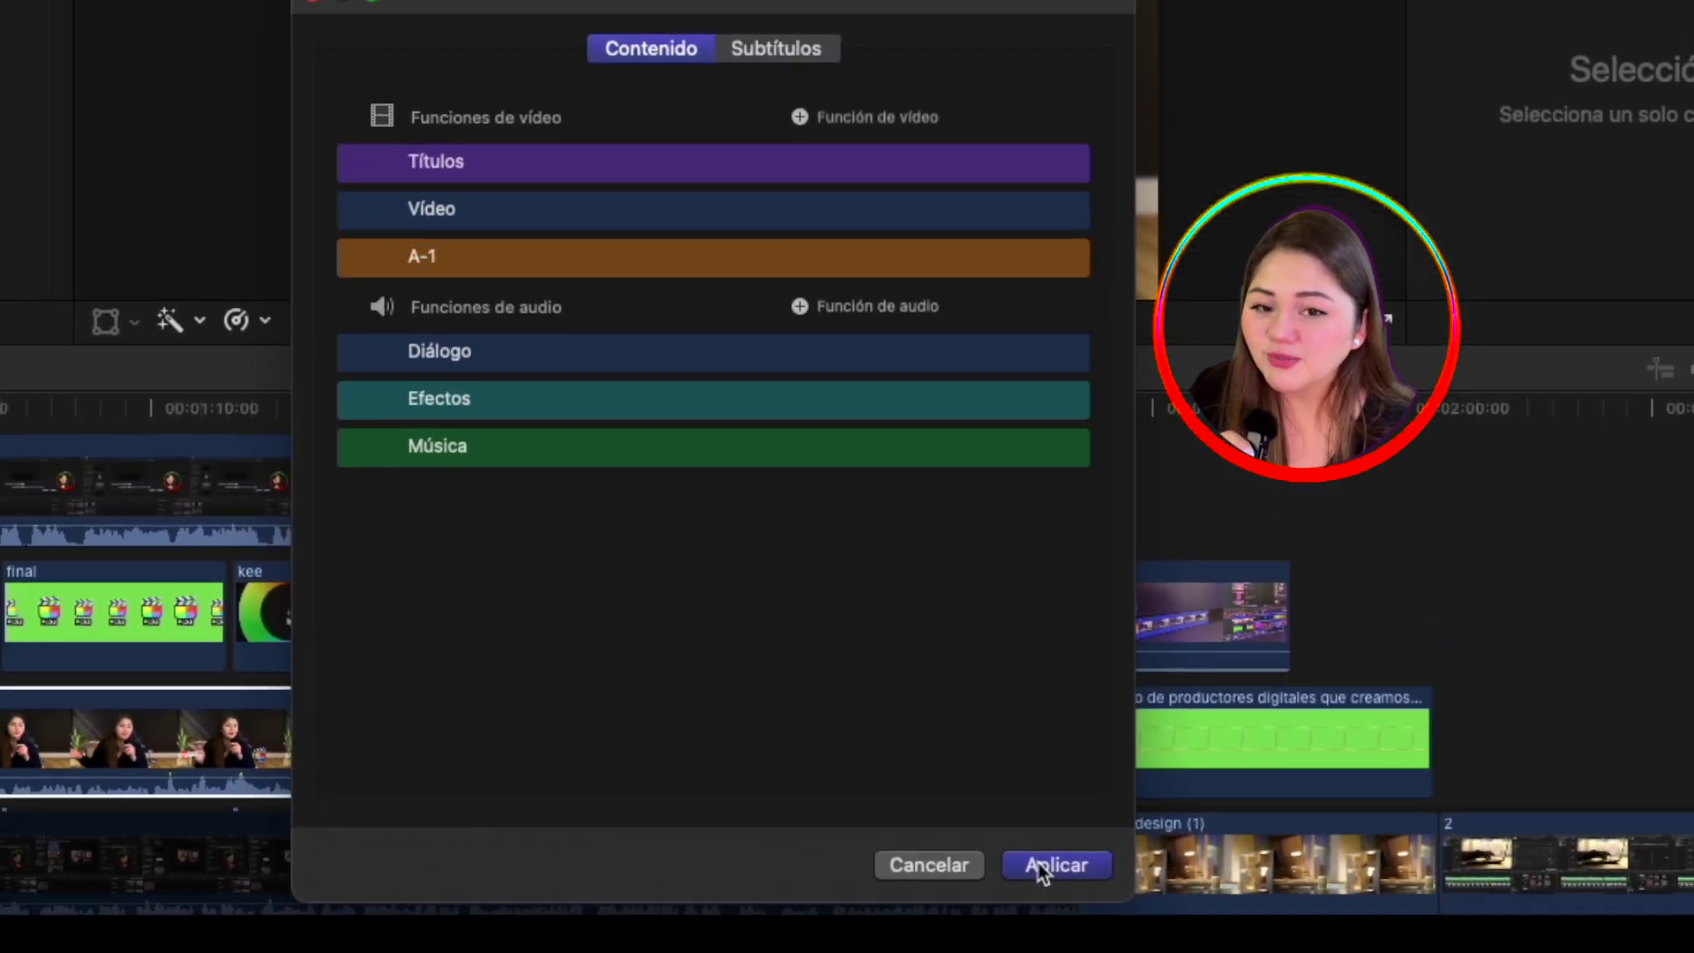
pyautogui.click(1039, 866)
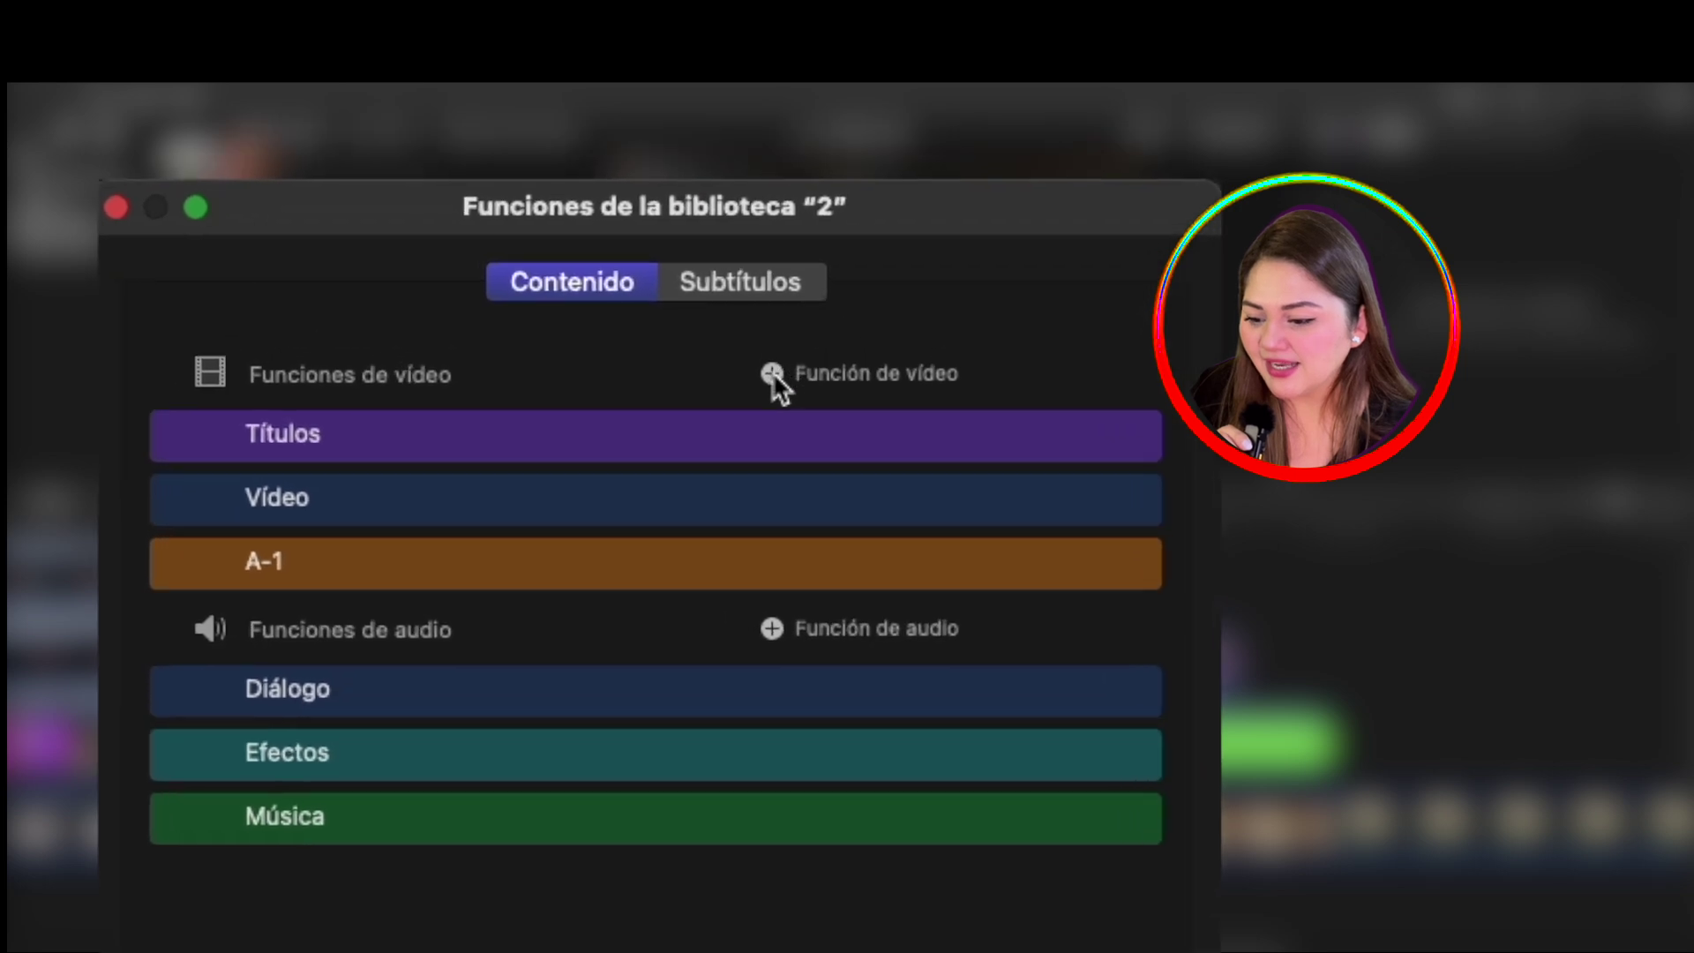
pyautogui.click(773, 373)
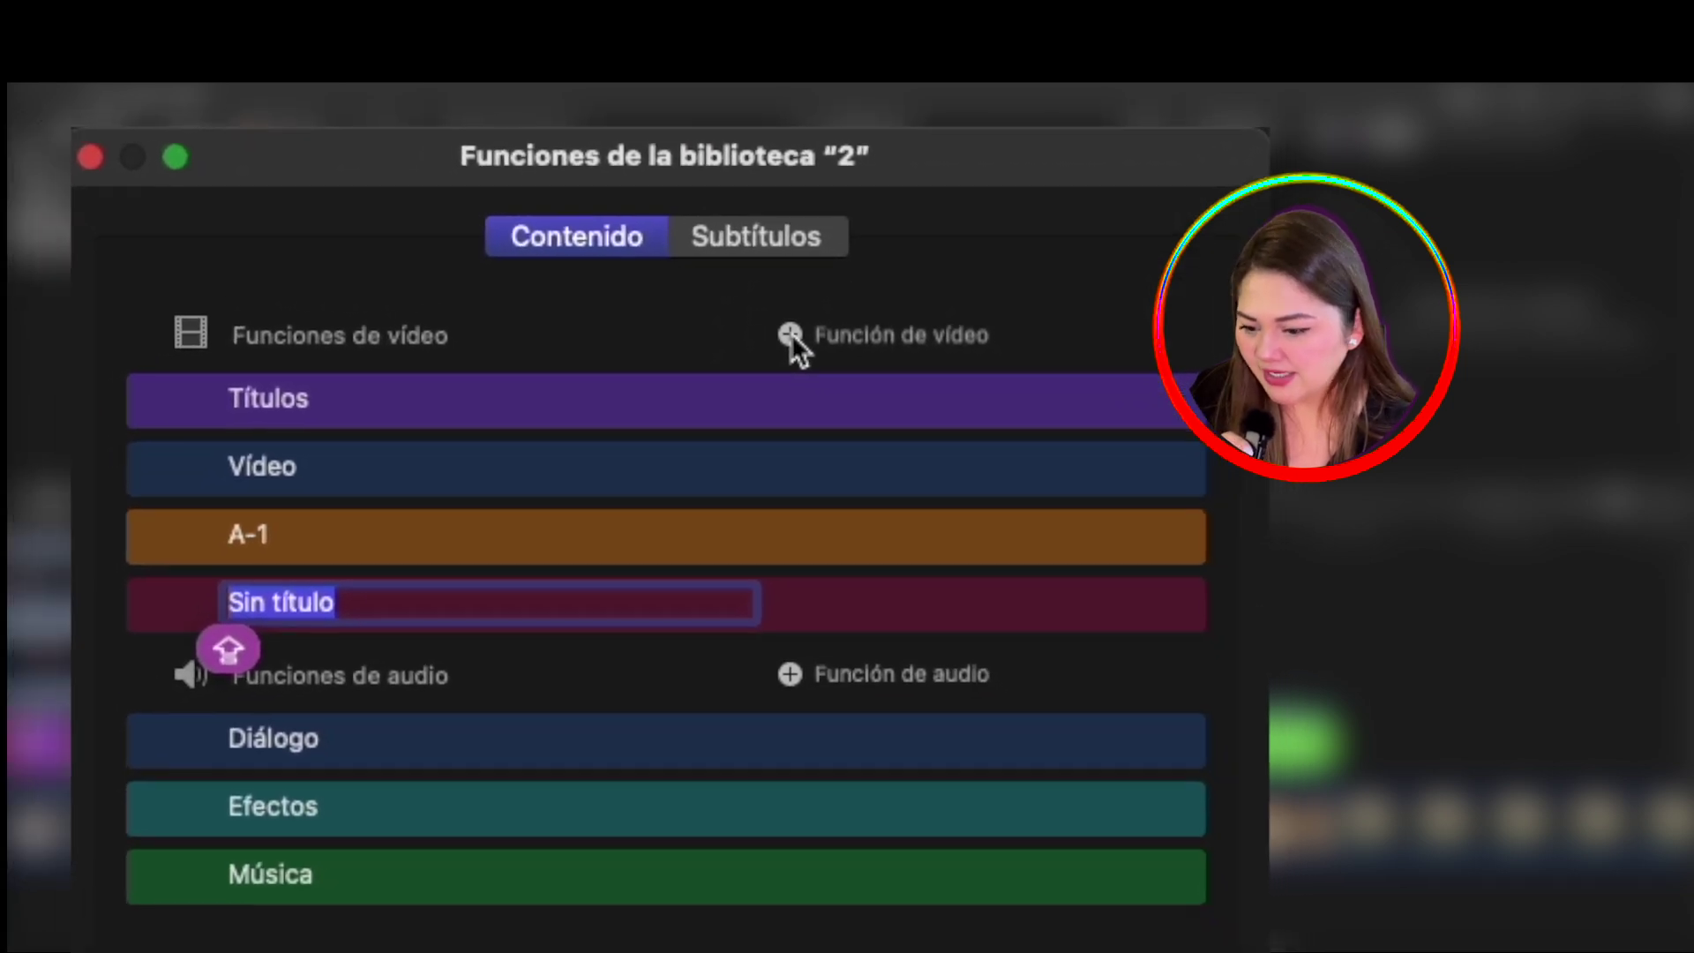
pyautogui.write('B-1')
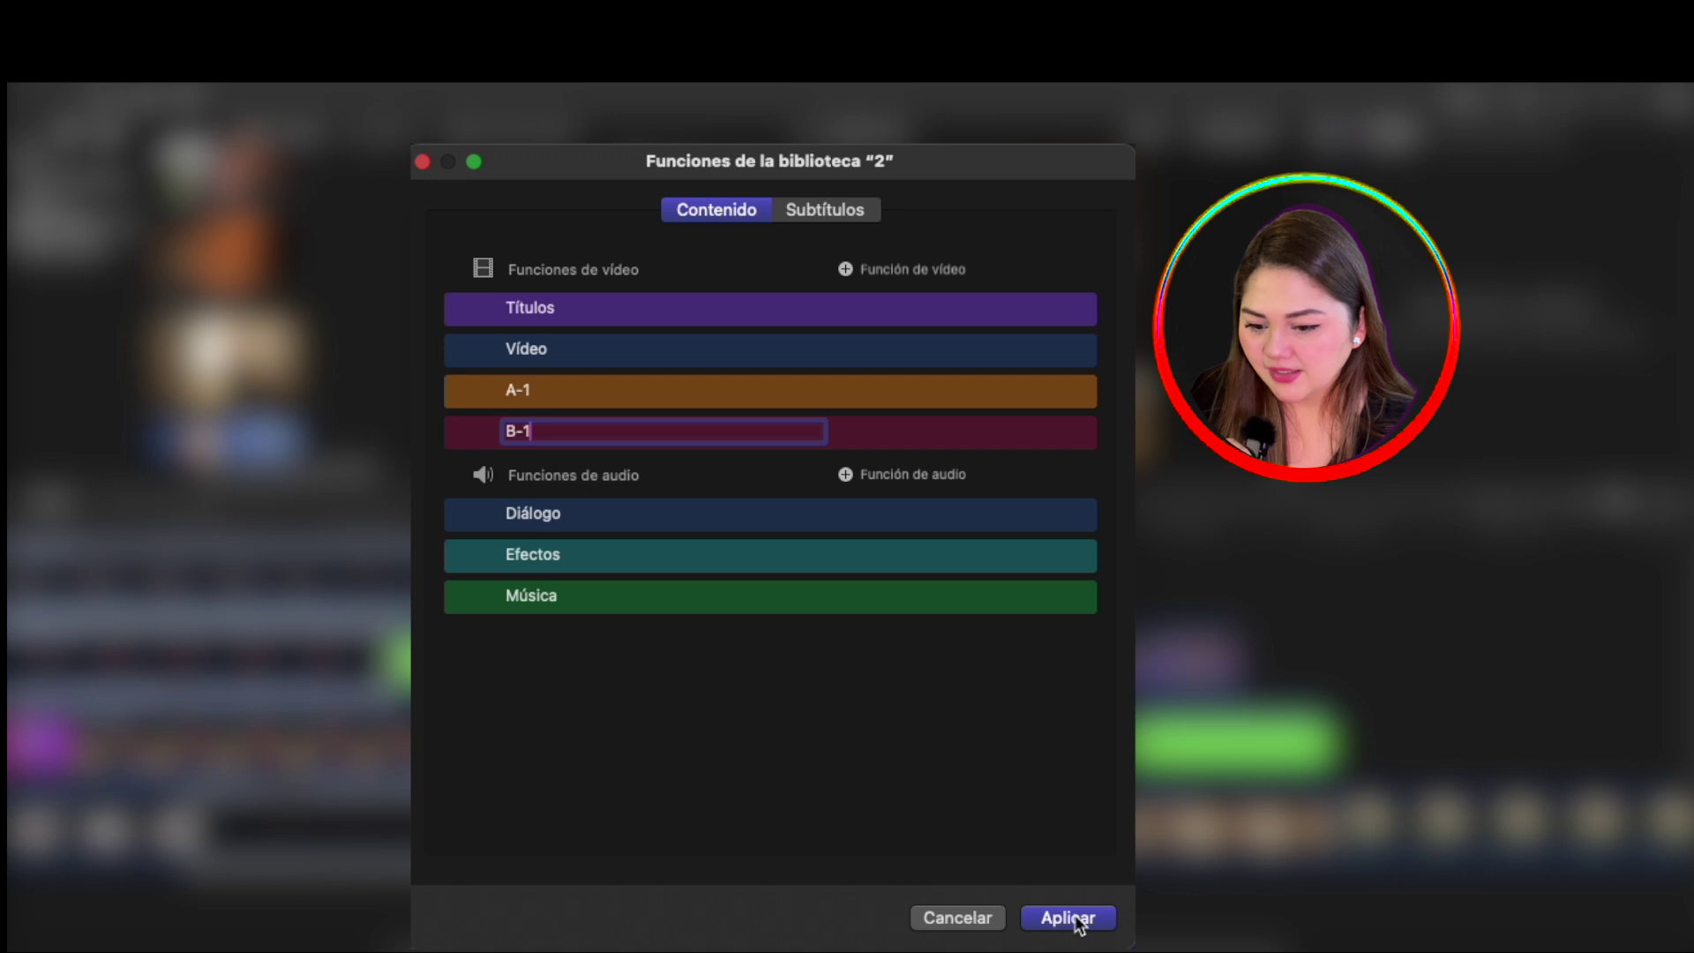
# Add video roles C-1 and D-1, then apply the new roles
pyautogui.click(845, 269)
pyautogui.write('C-1')
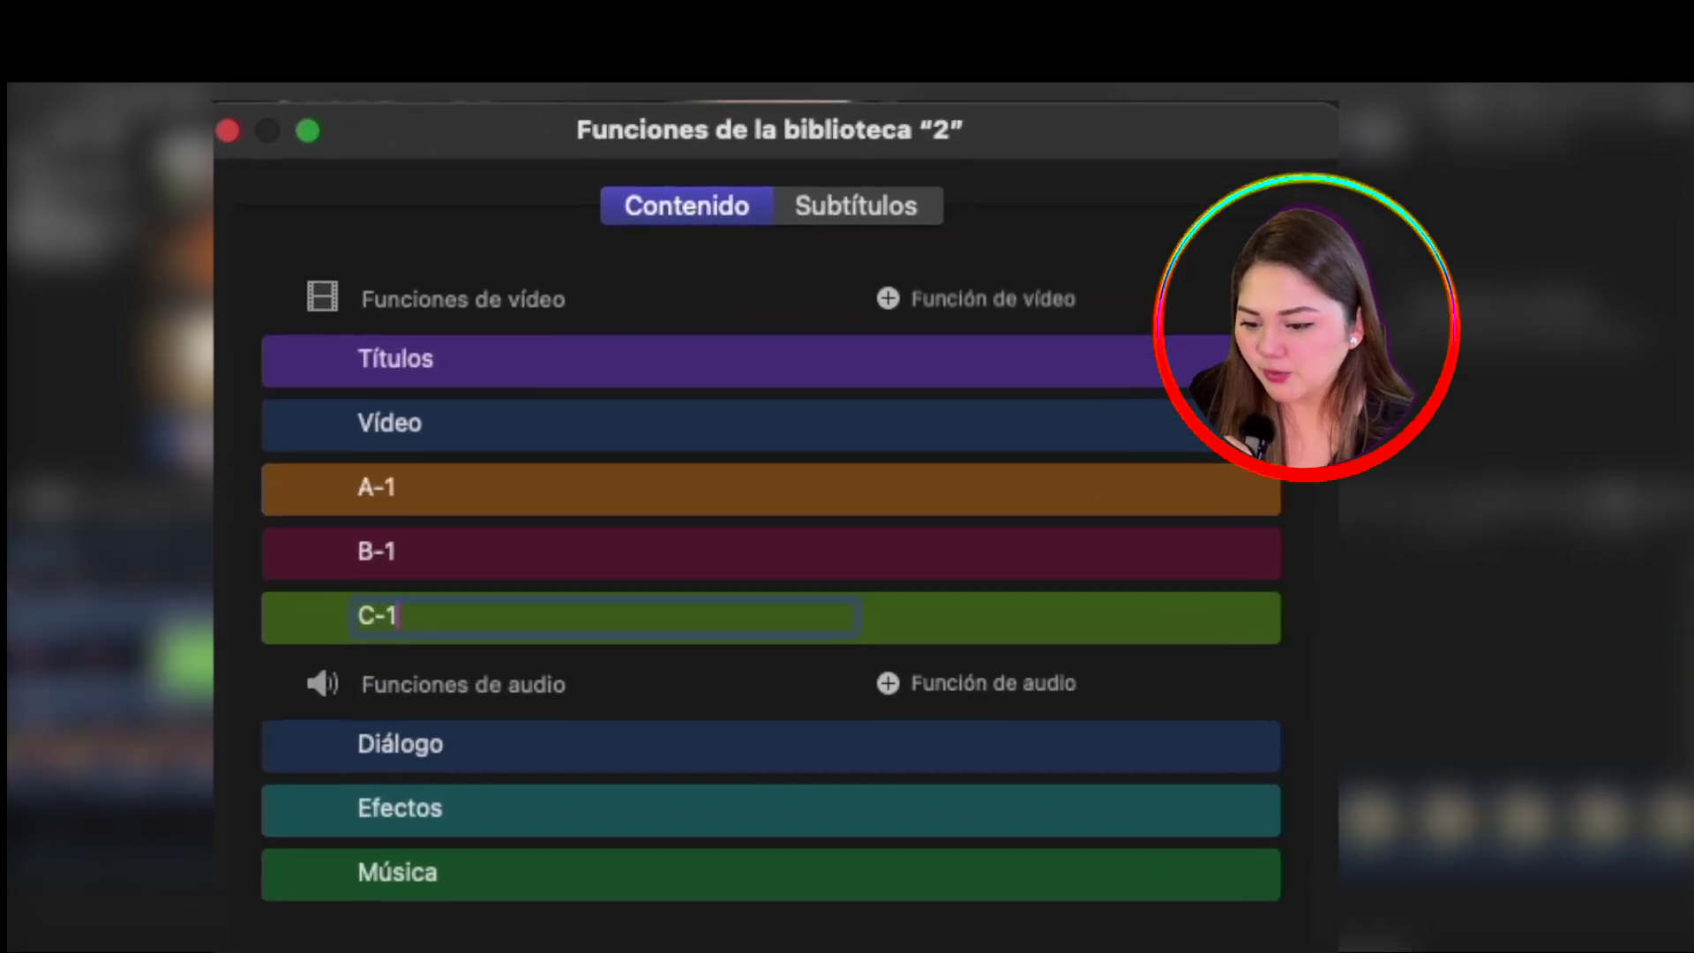
pyautogui.press('Return')
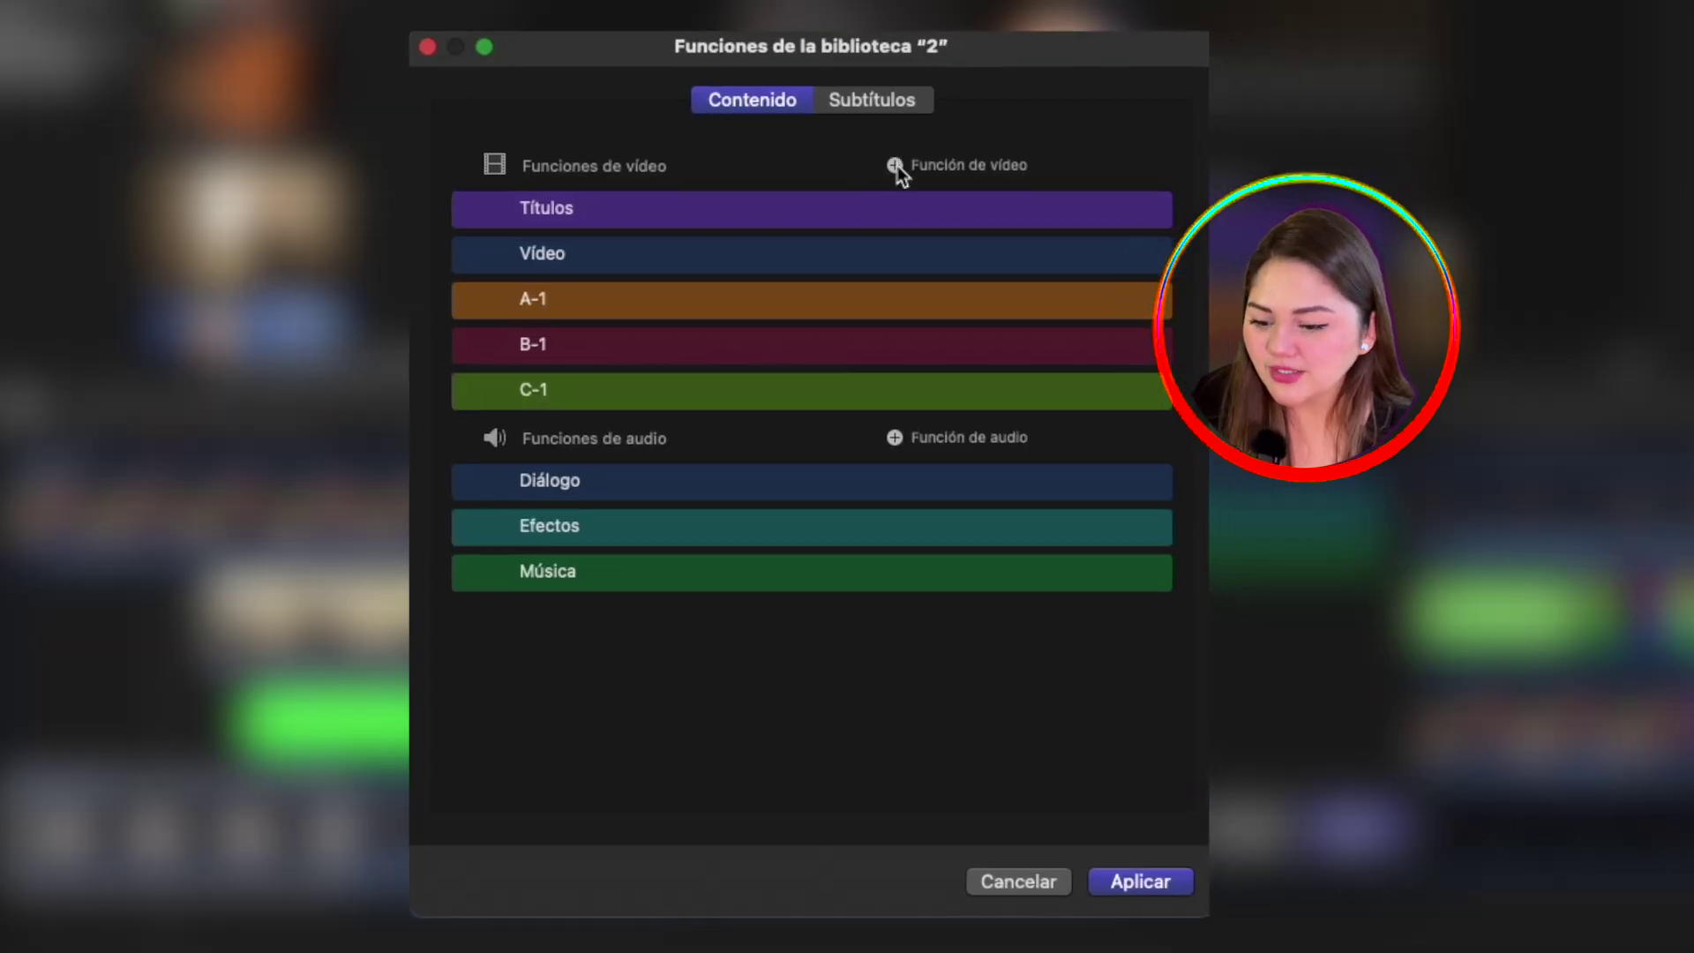
pyautogui.click(895, 166)
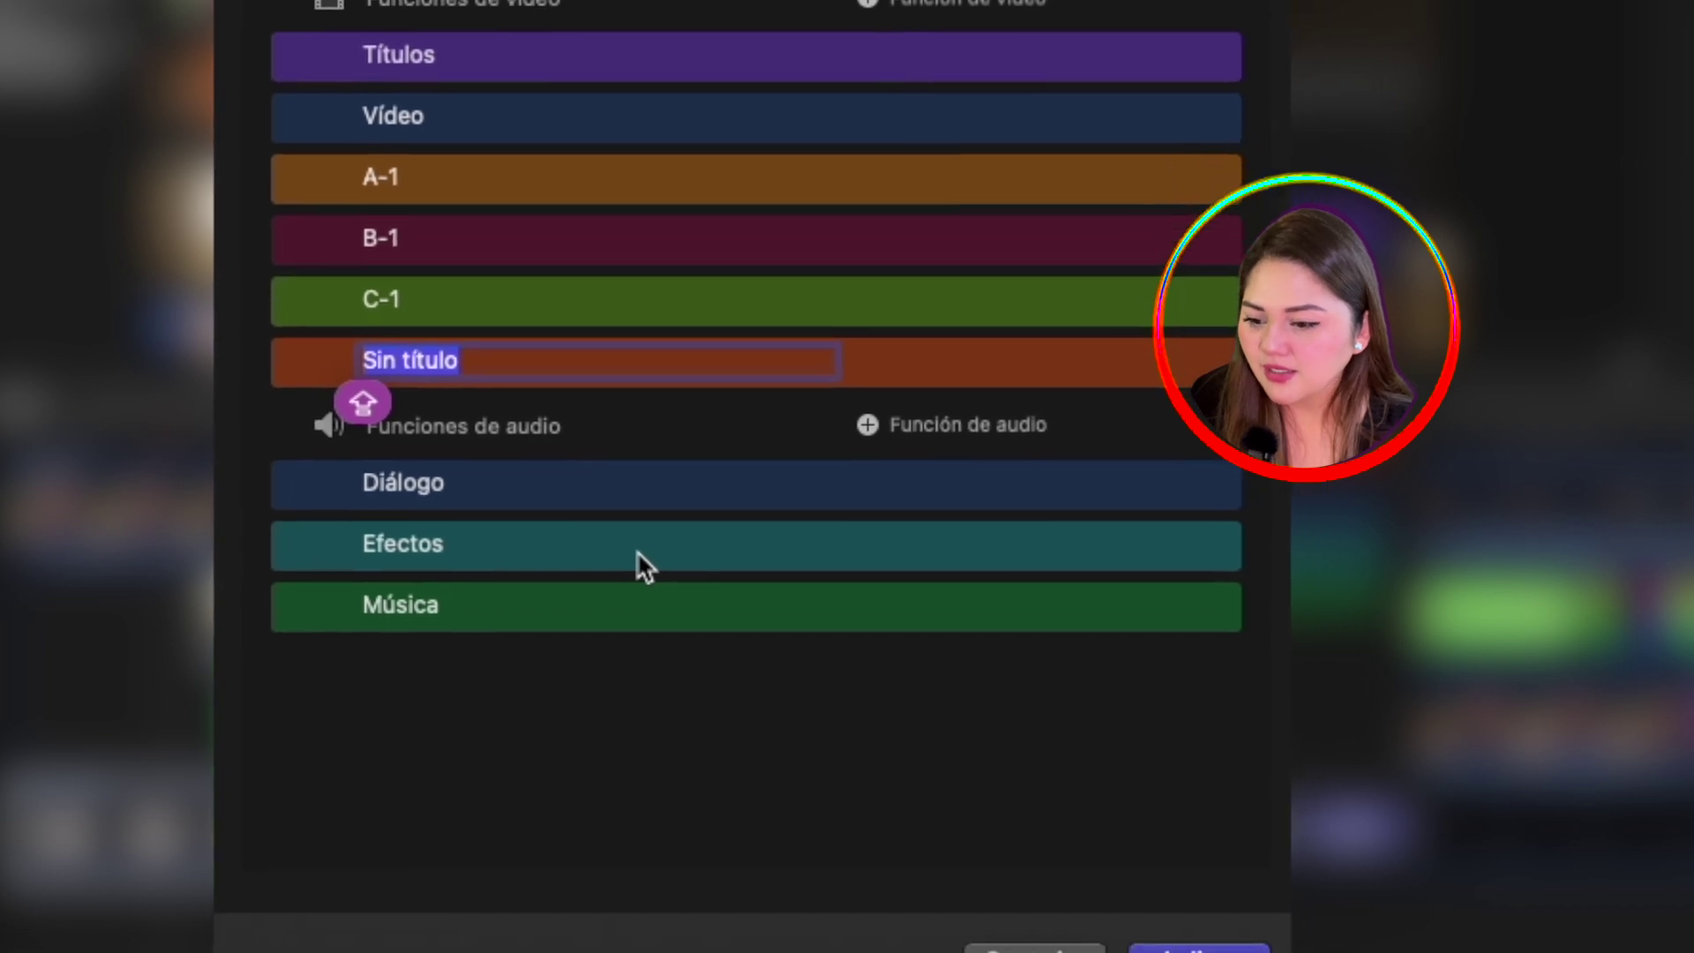
pyautogui.write('D-1')
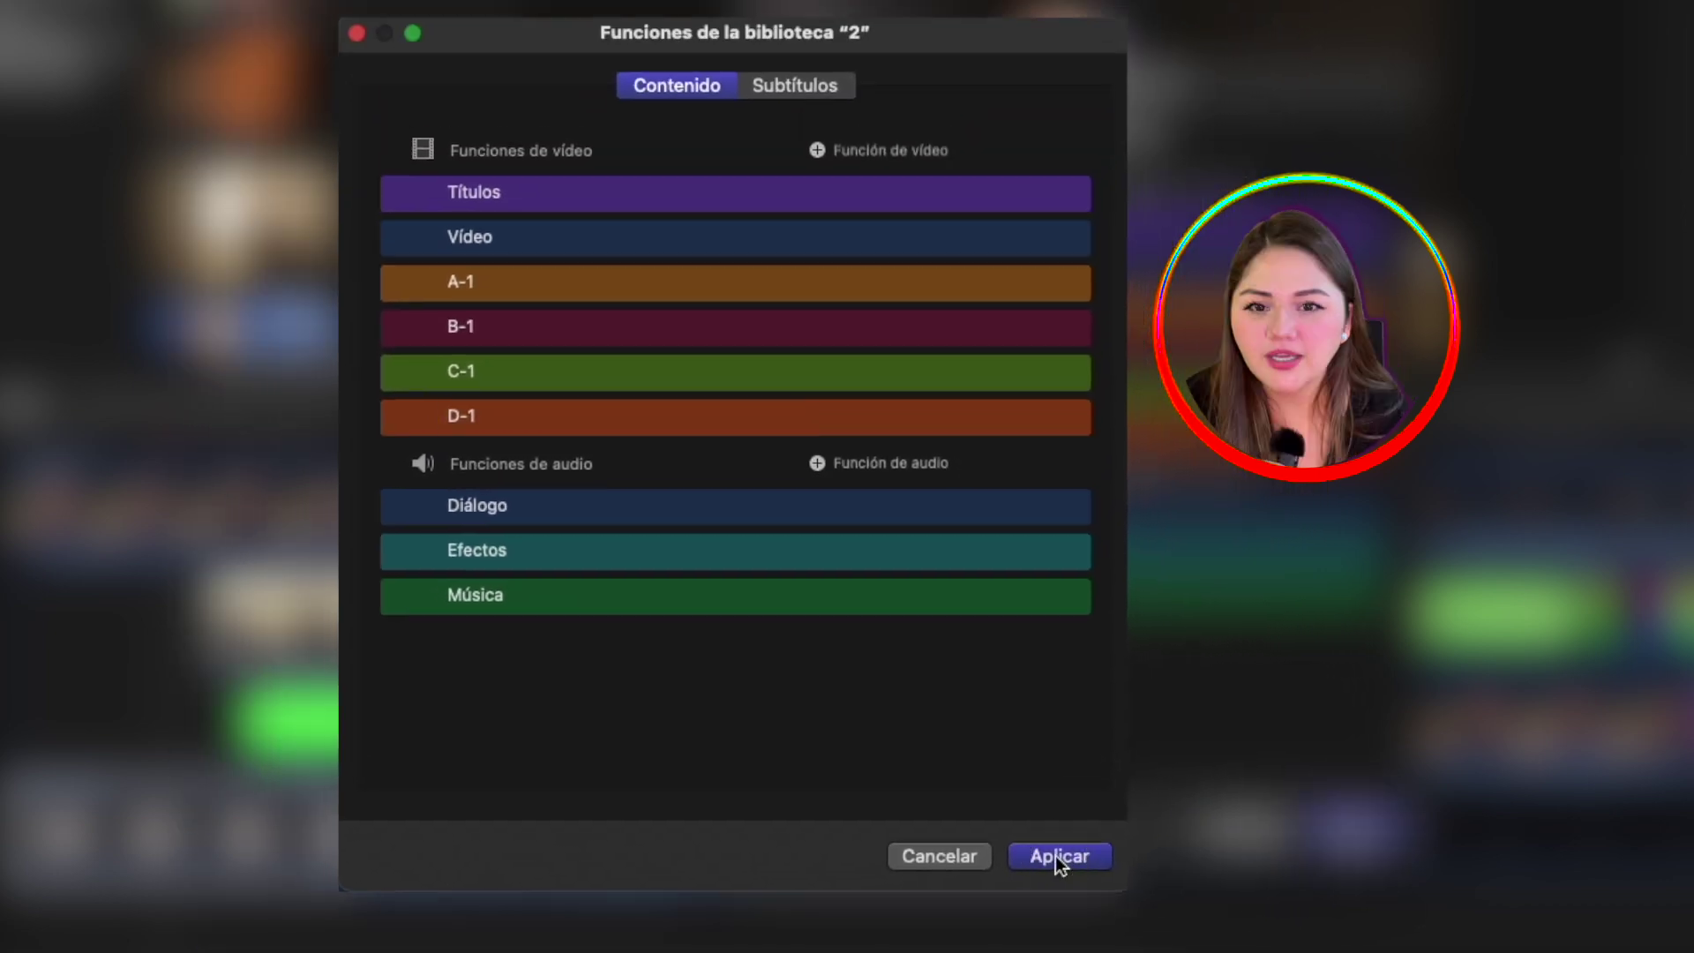
pyautogui.click(1114, 797)
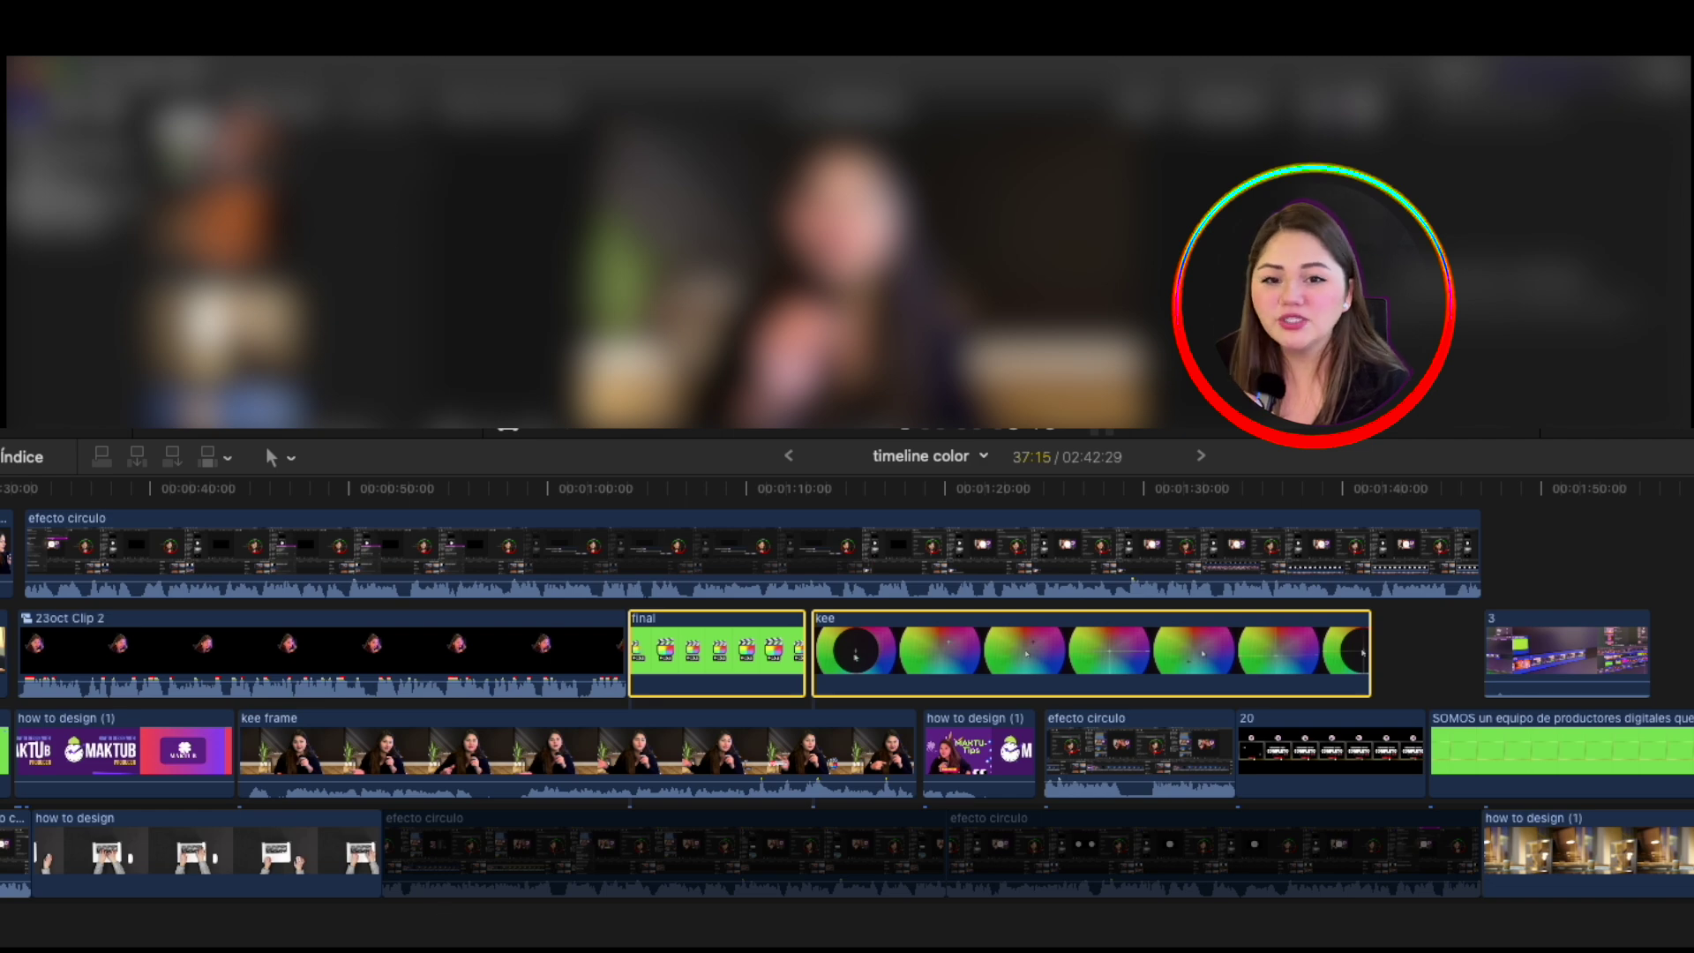
# Scroll the timeline back to 0:00 and select the green 'Copia de SOMOS…' clip
pyautogui.hscroll(-10, 847, 688)
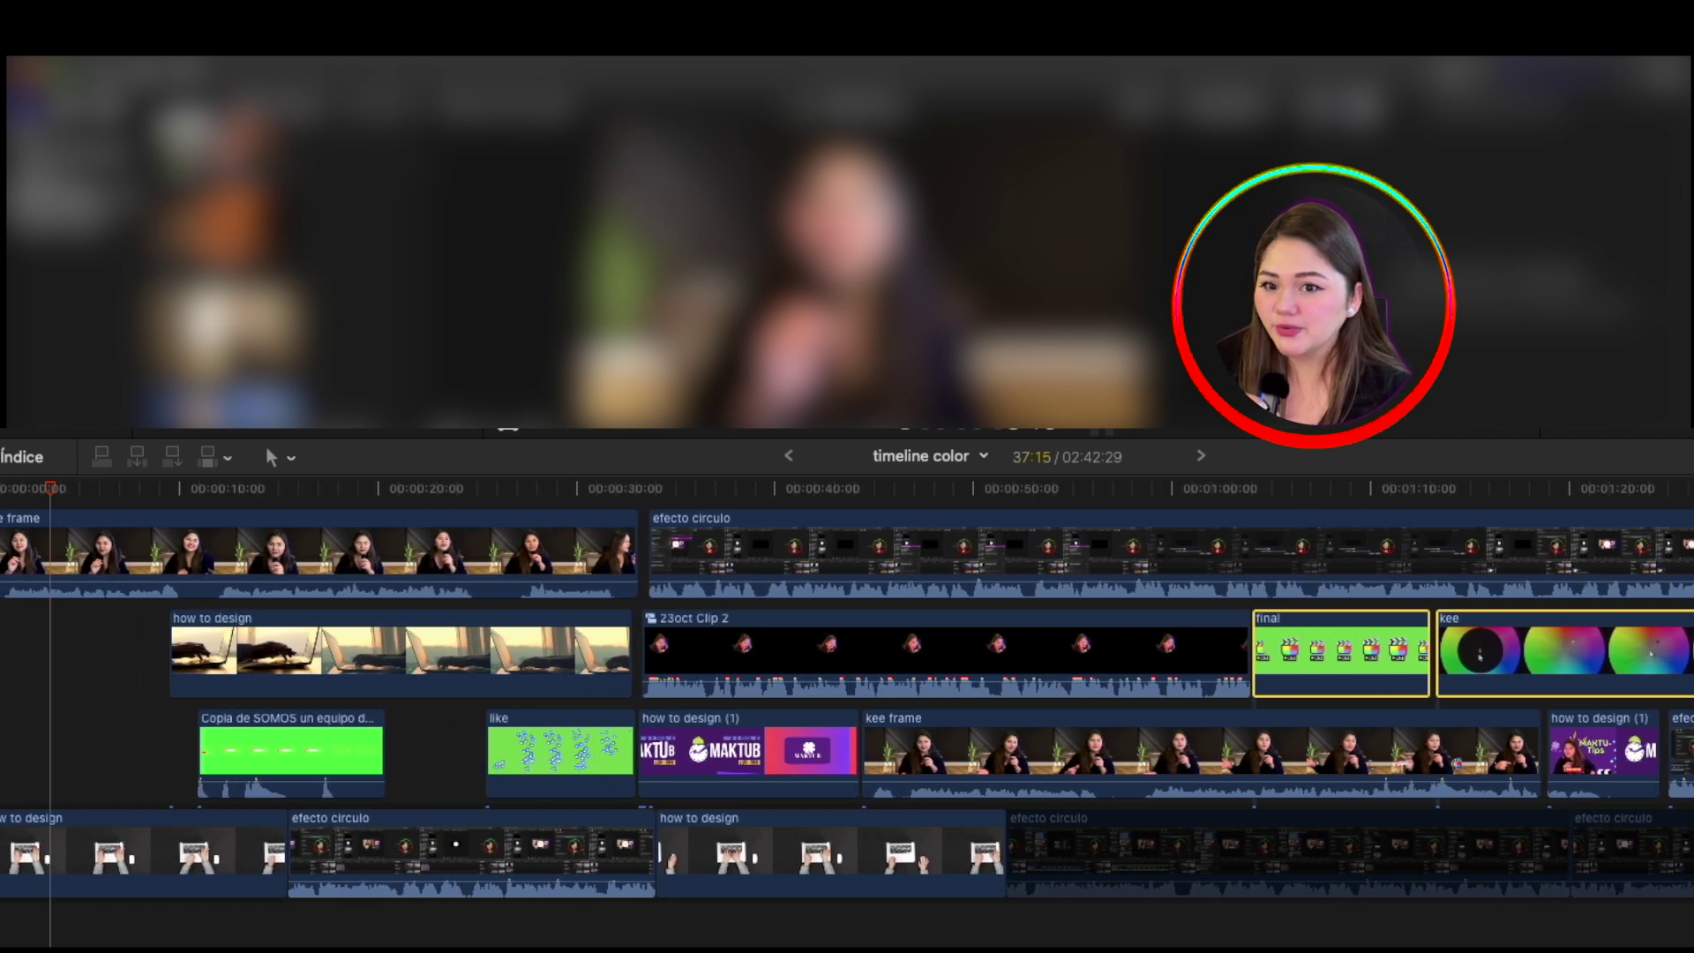
pyautogui.click(275, 749)
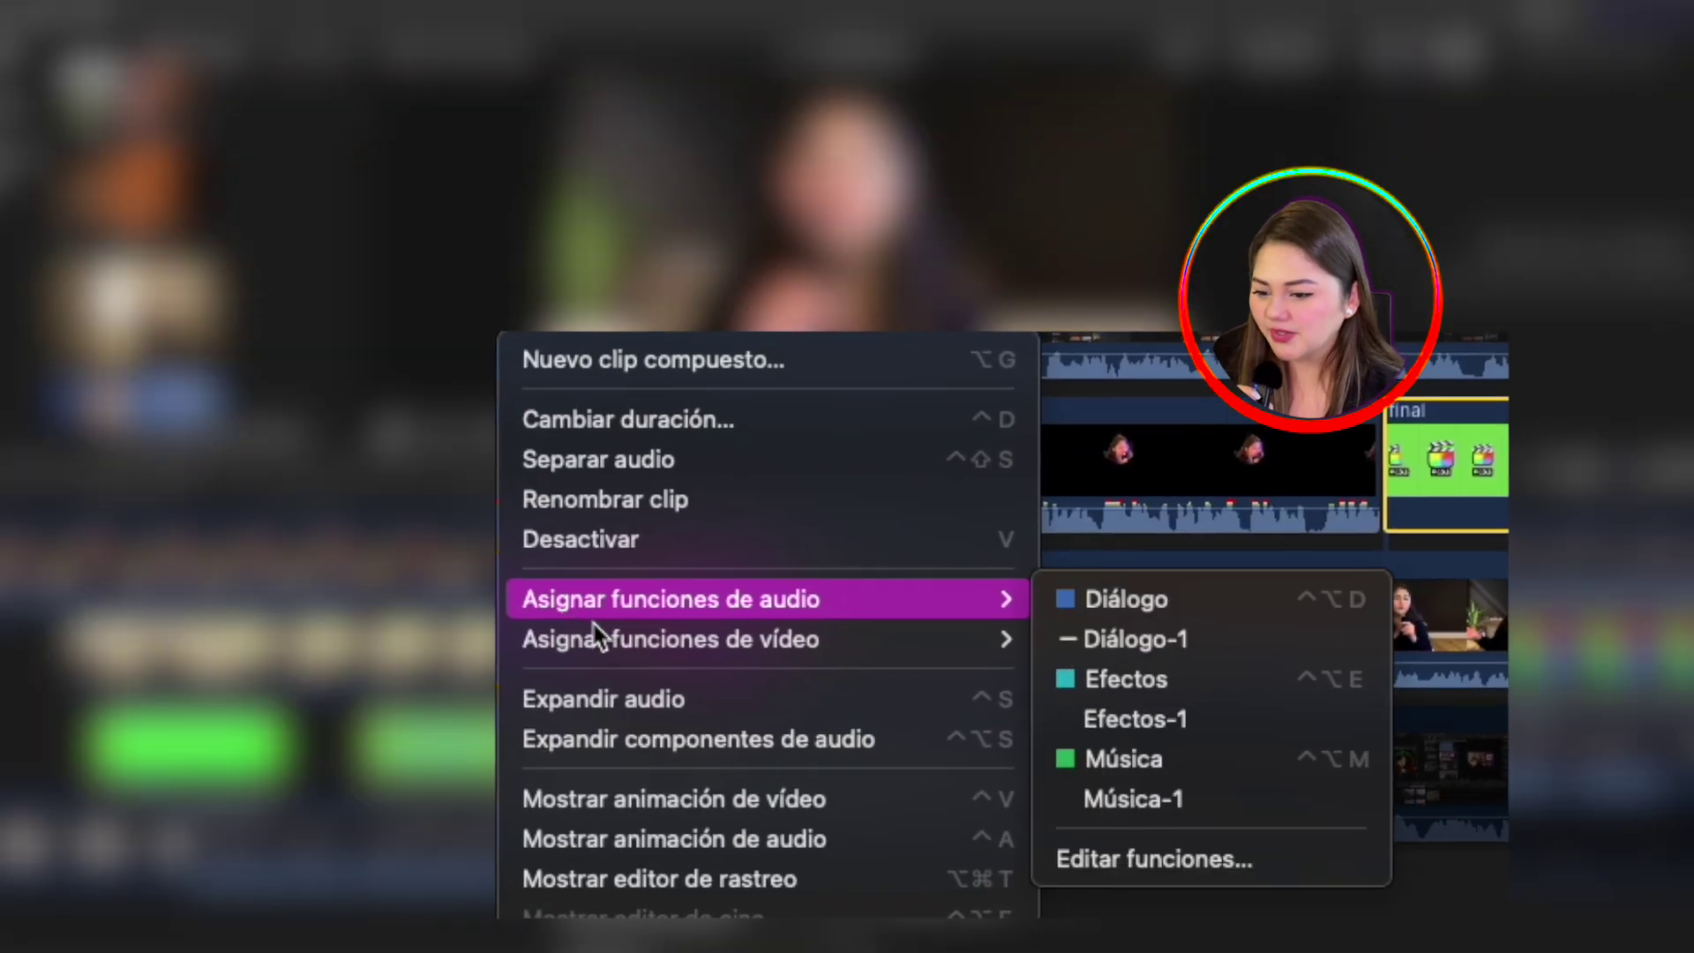
# Assign role C-1 to the green-screen clip and D-1 to the selected 'how to design' clips
pyautogui.moveTo(590, 607)
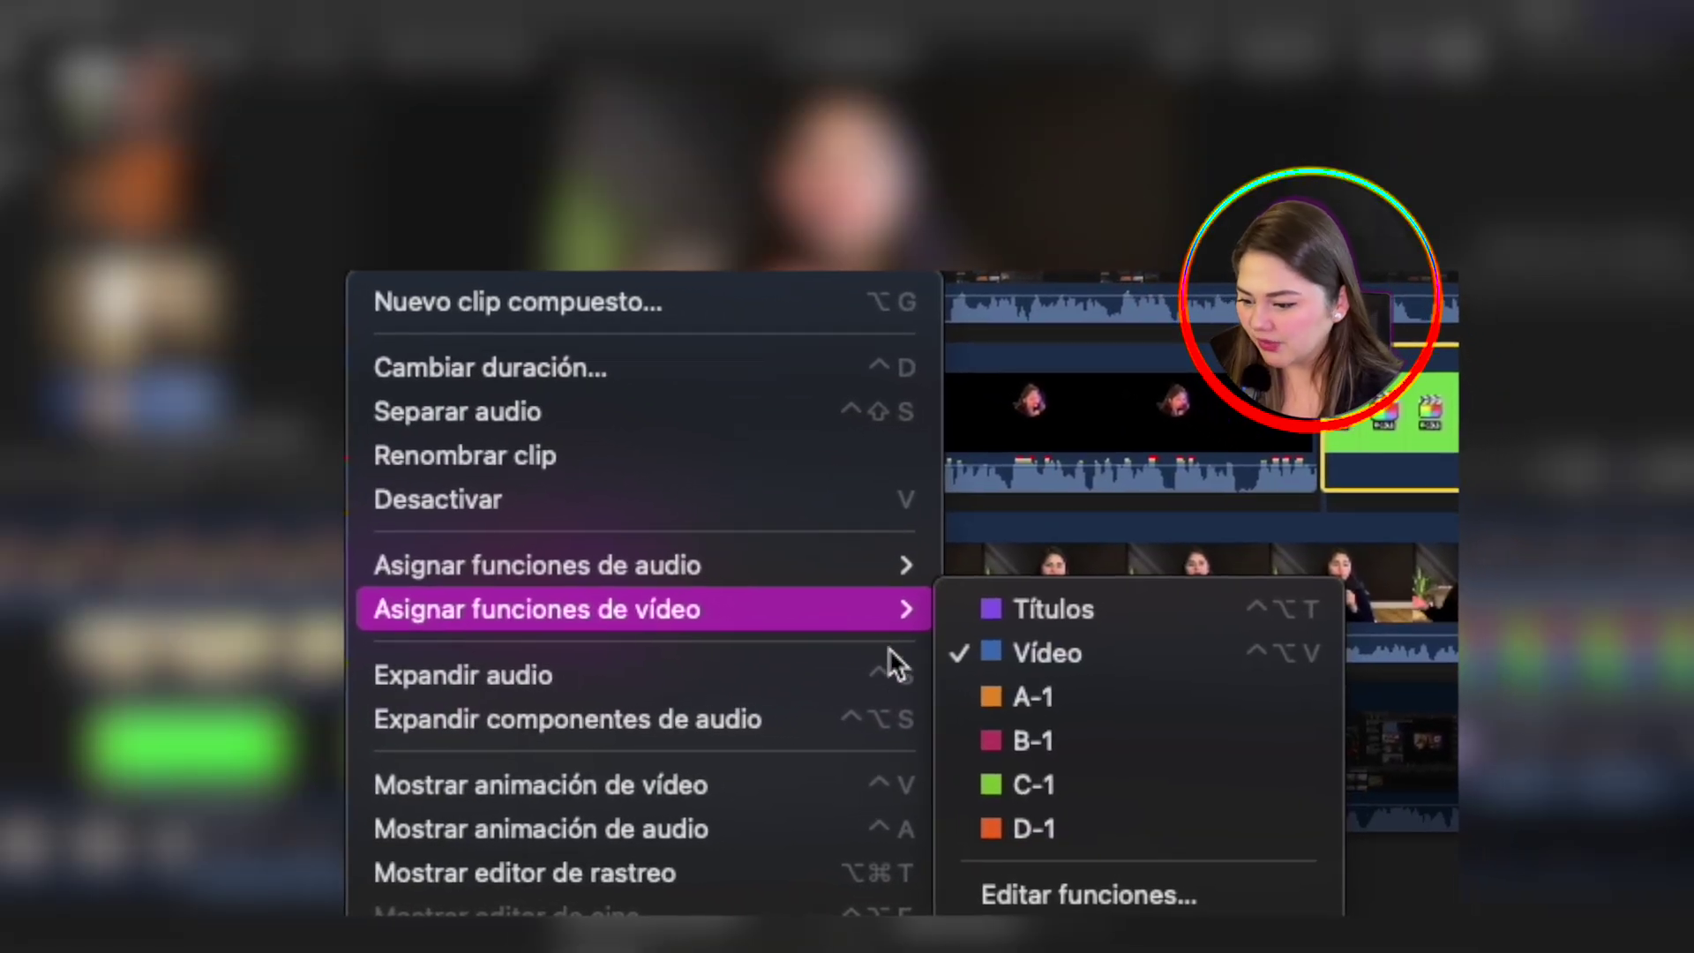
pyautogui.click(1032, 786)
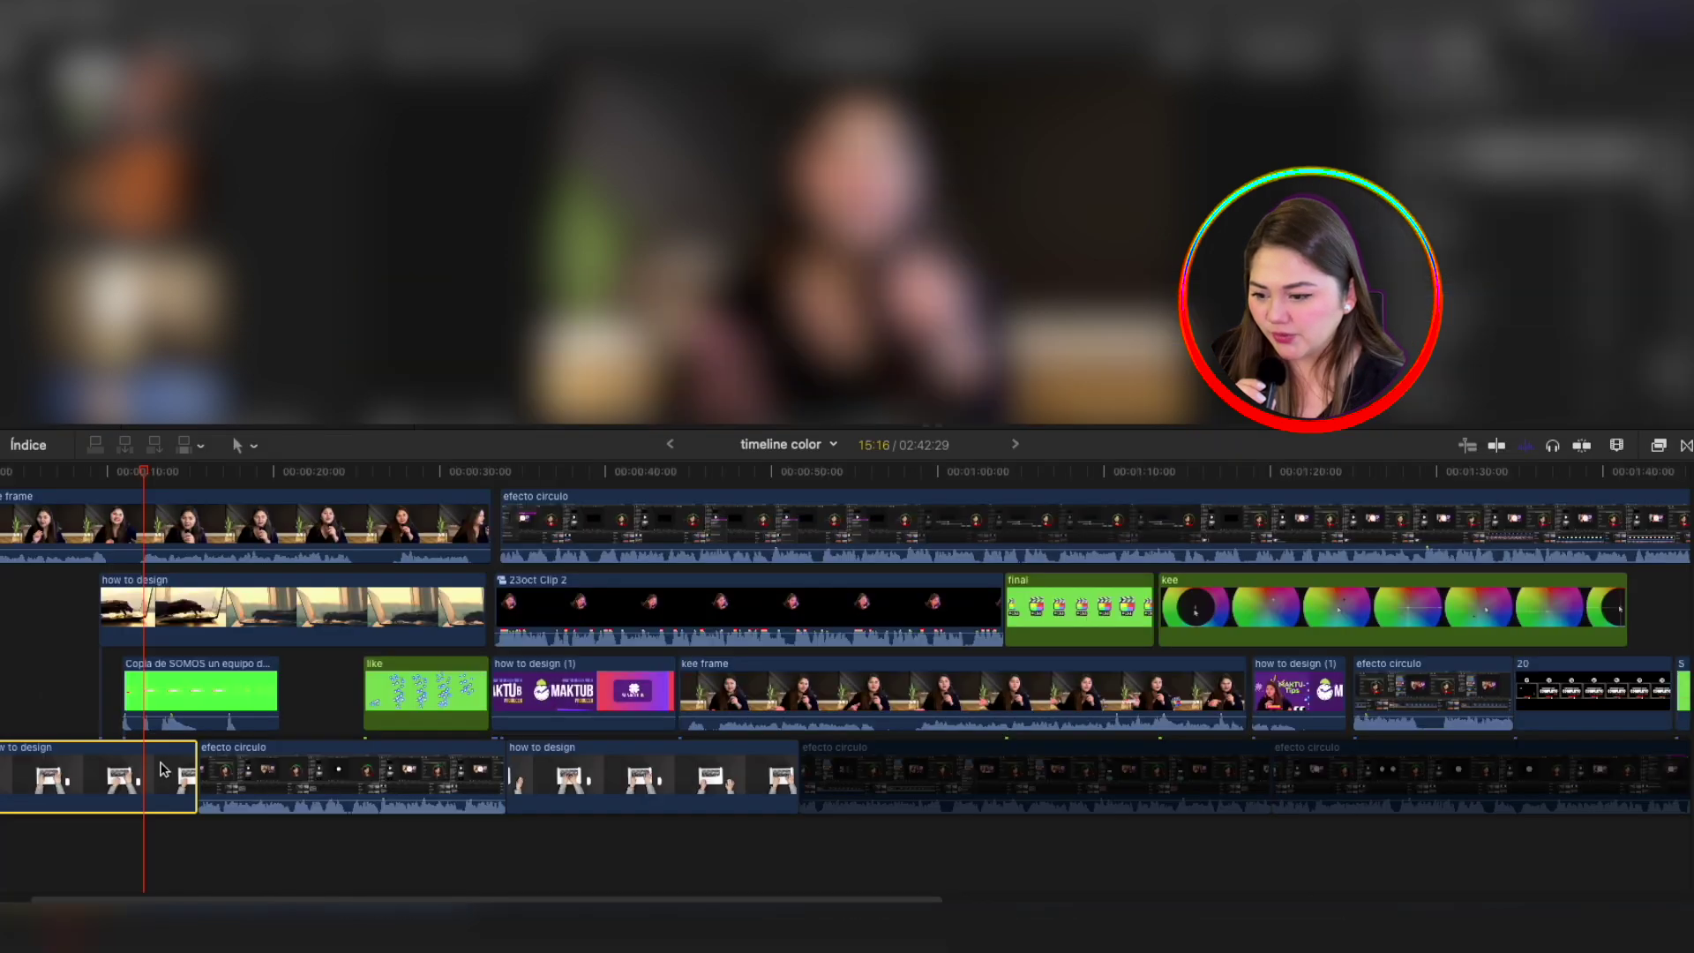
pyautogui.keyDown('super'); pyautogui.click(668, 786); pyautogui.keyUp('super')
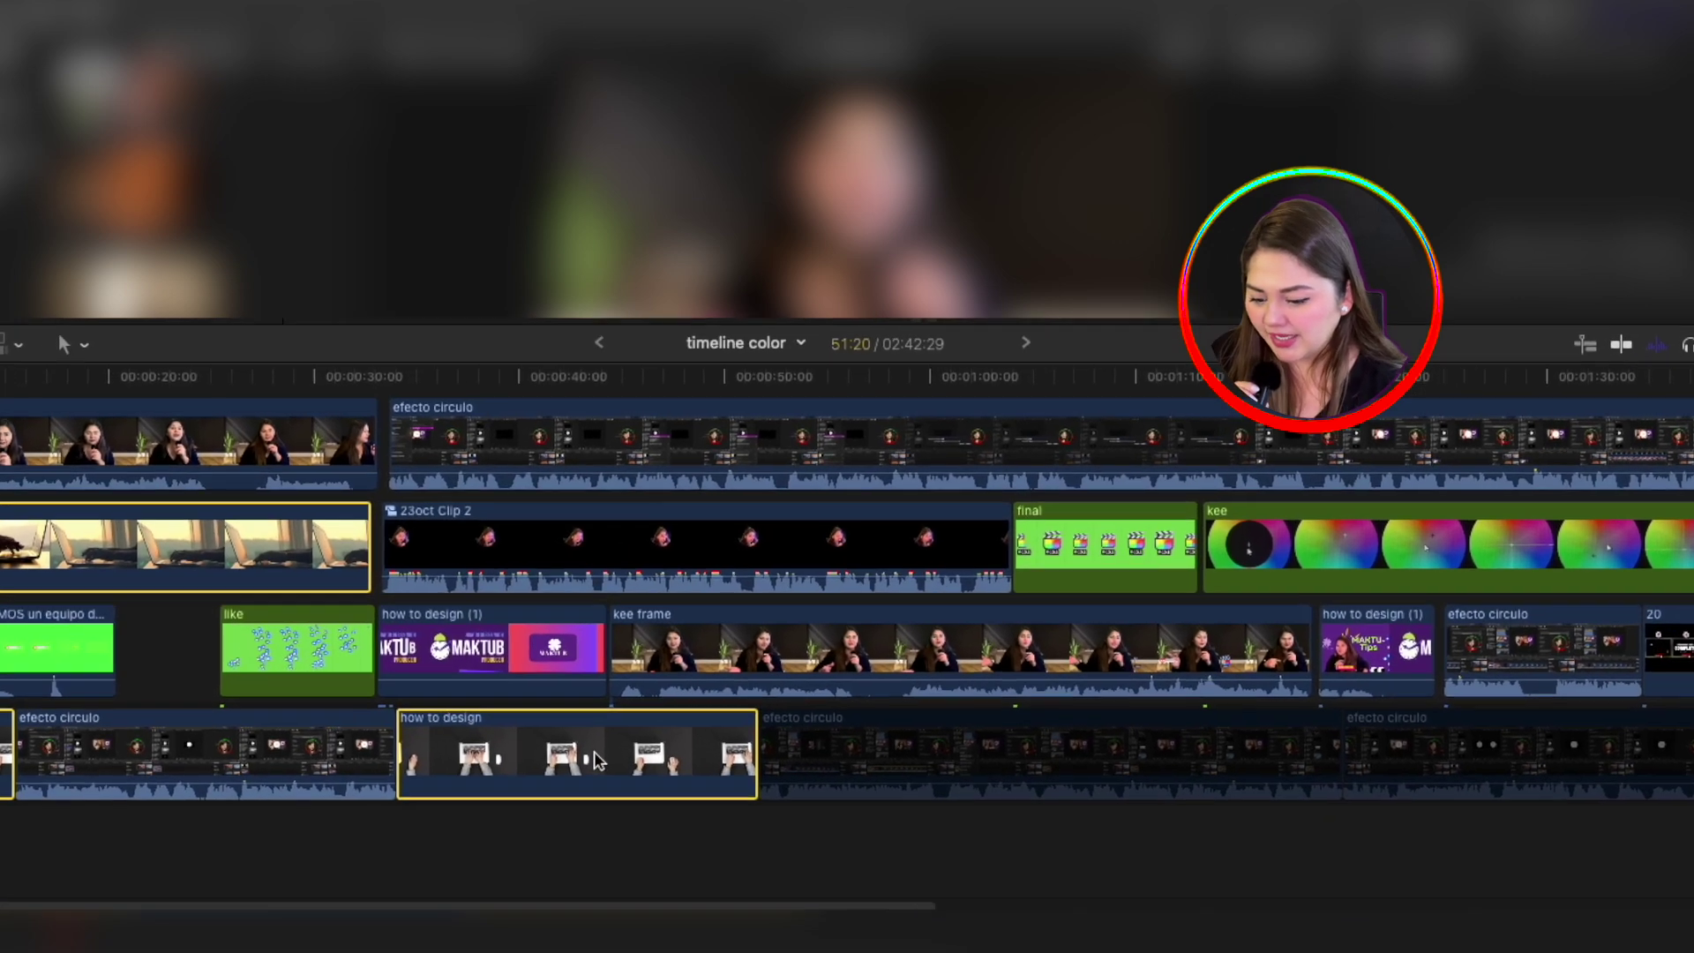
pyautogui.rightClick(668, 781)
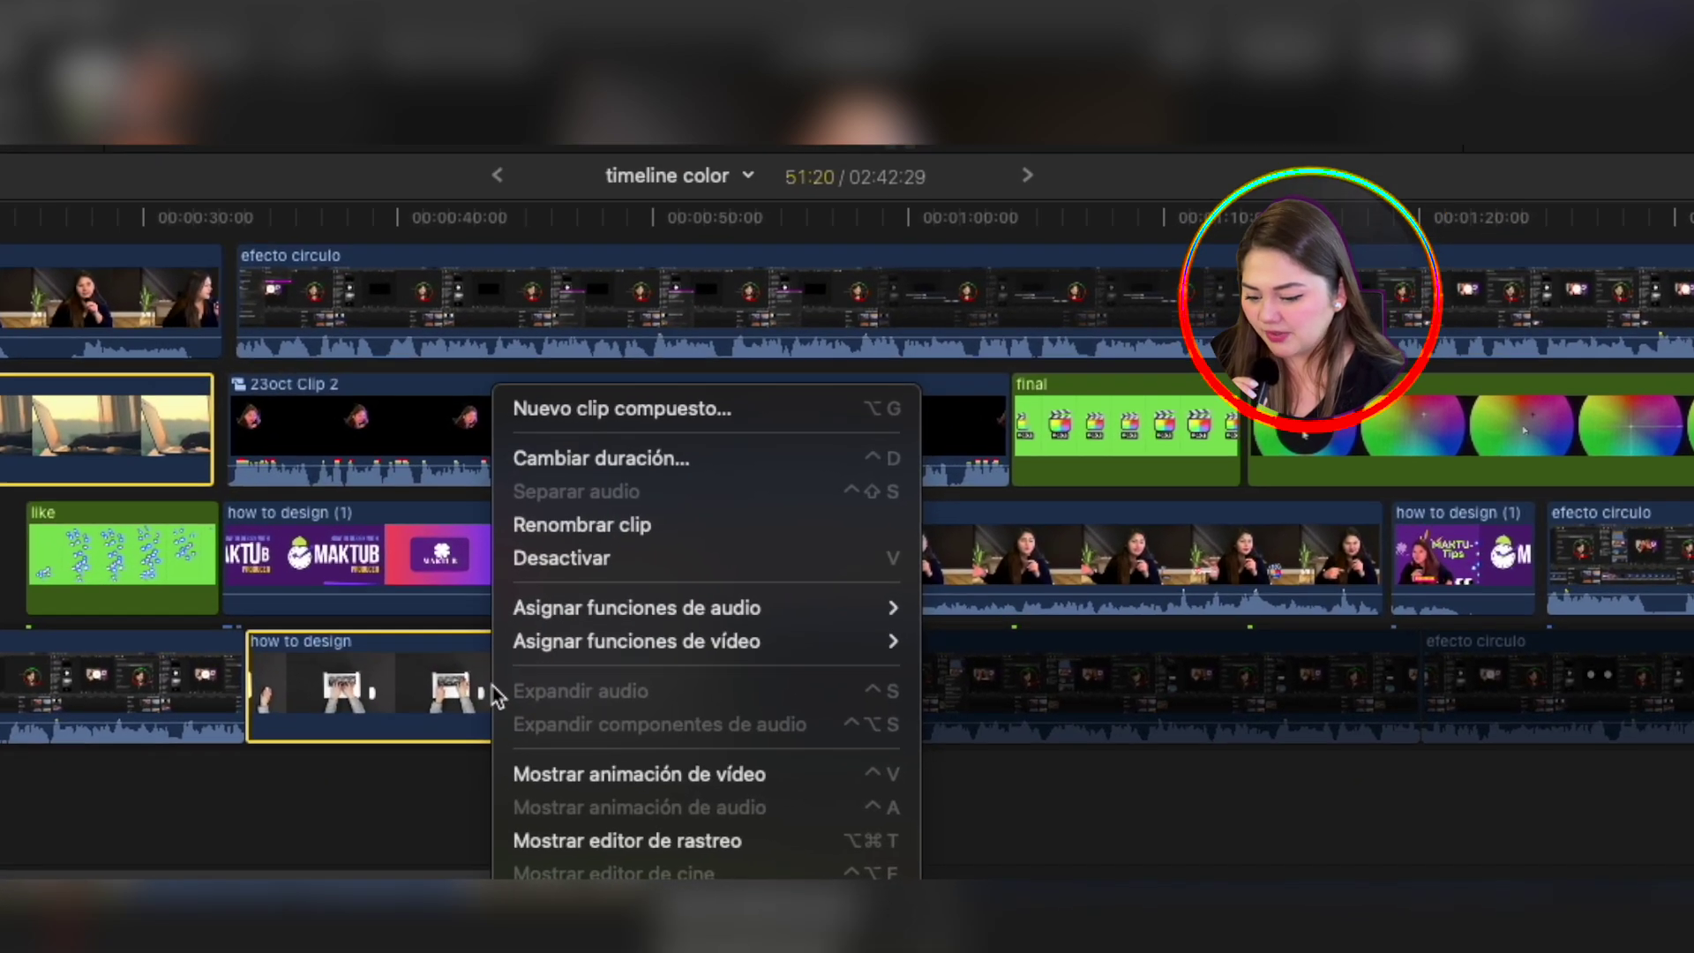
pyautogui.moveTo(794, 747)
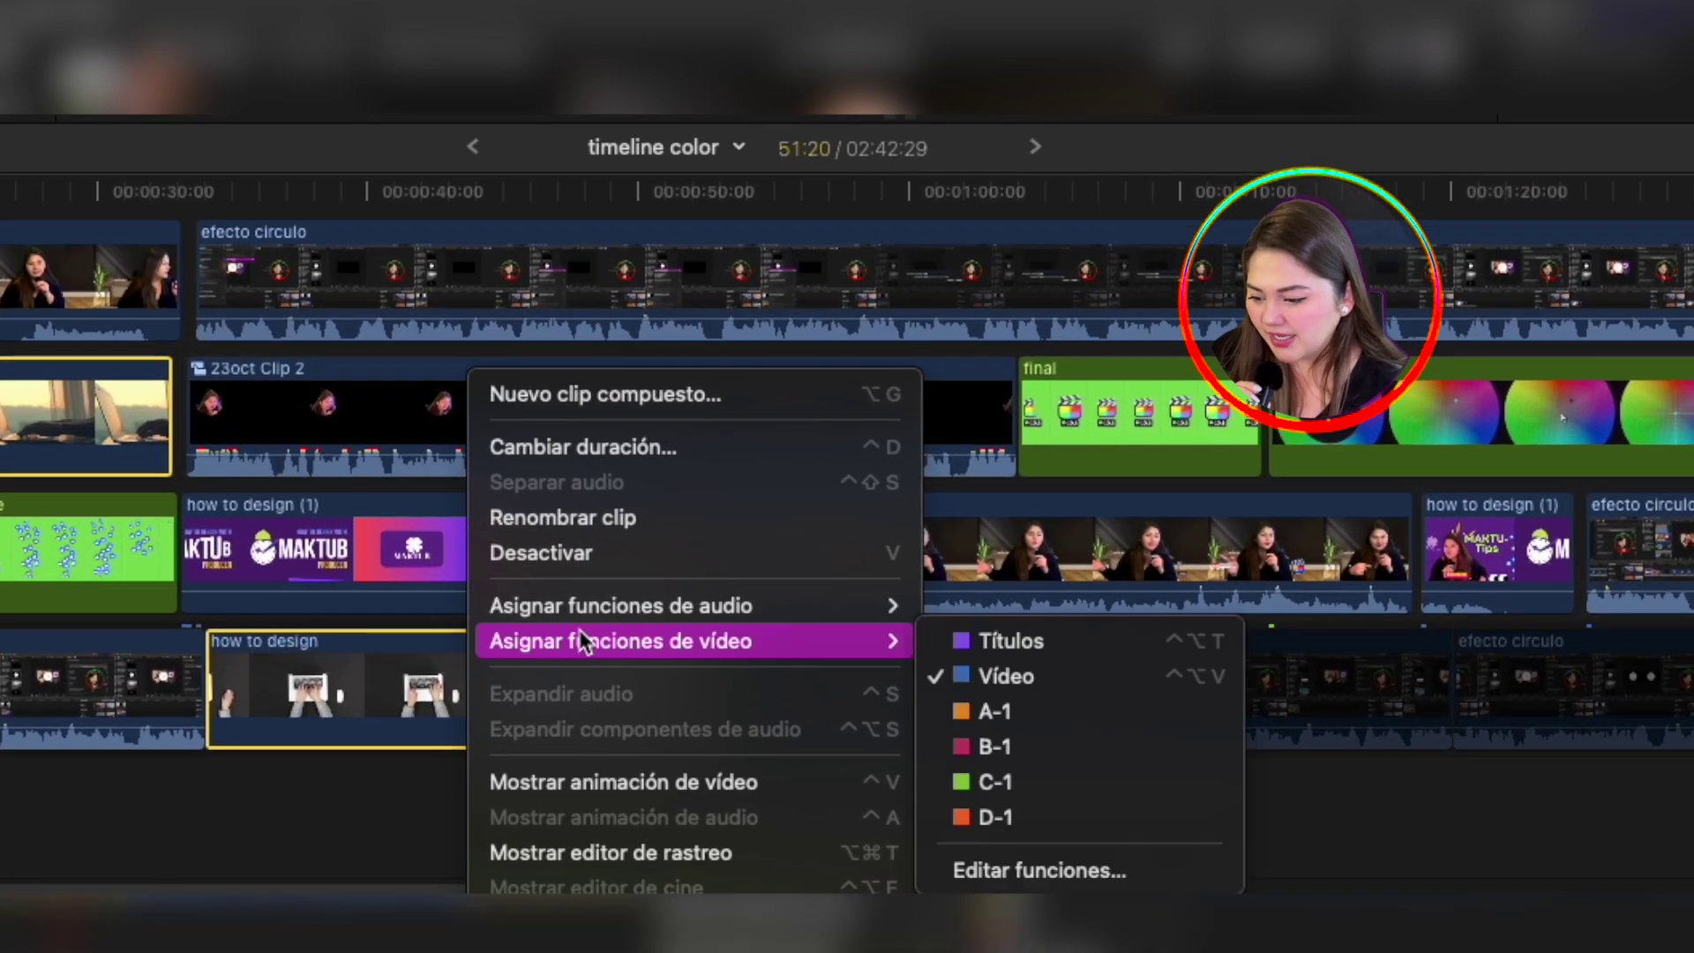
pyautogui.click(996, 819)
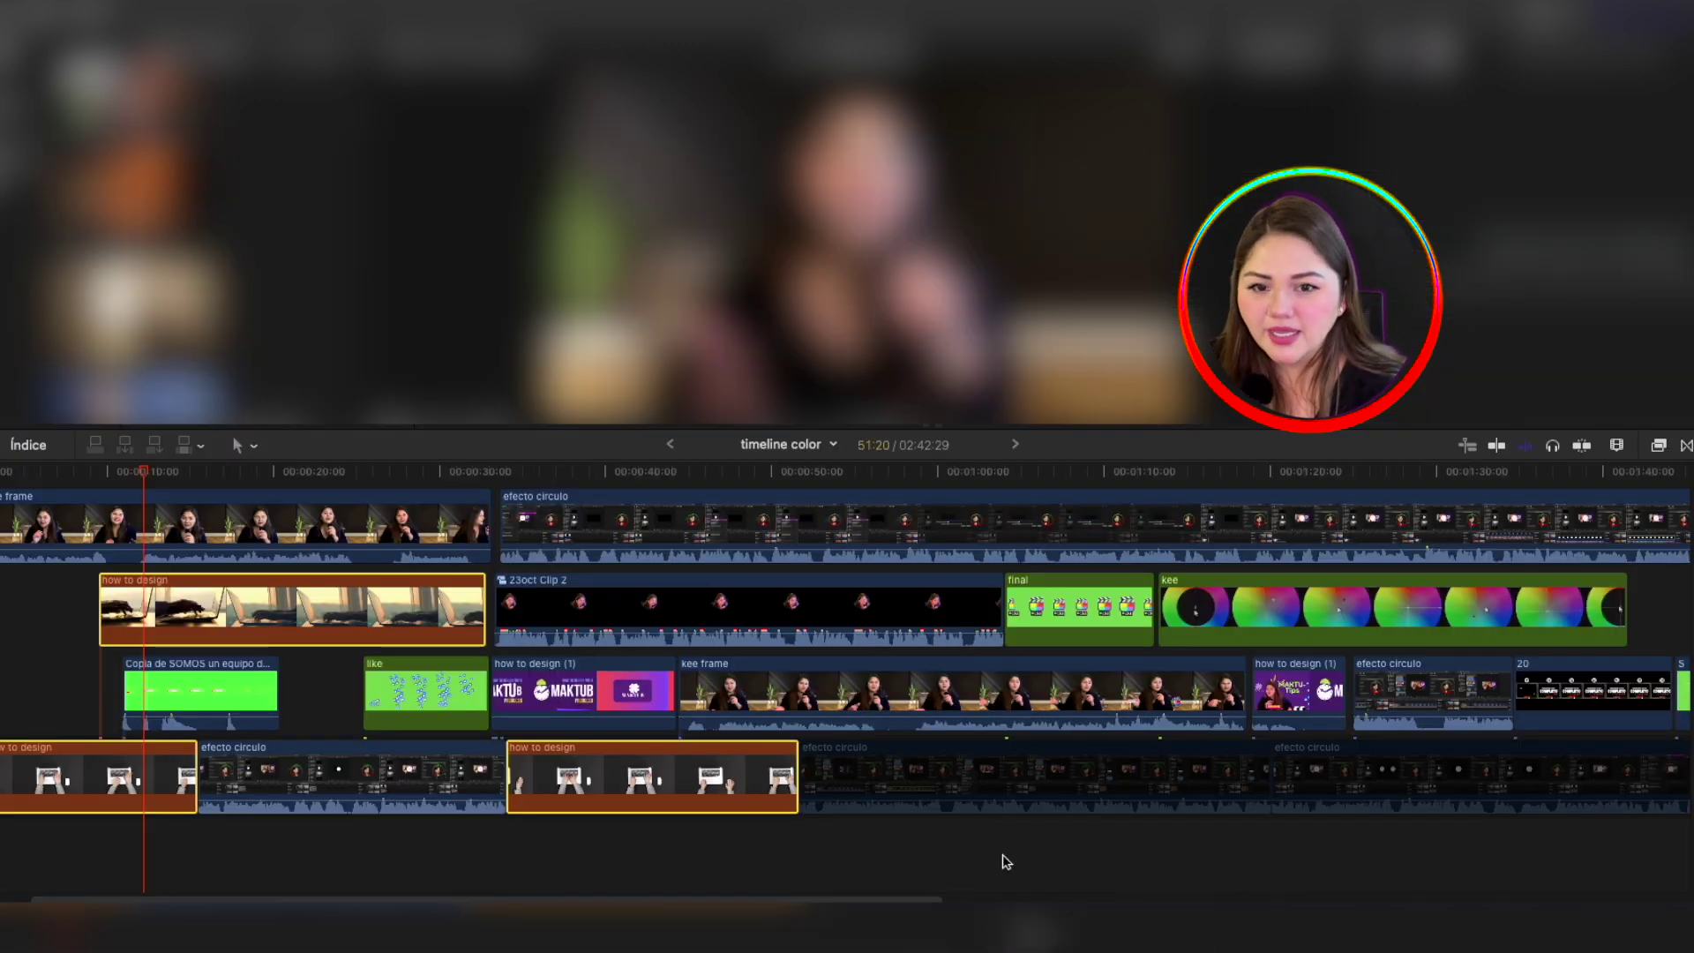
pyautogui.moveTo(944, 898); pyautogui.dragTo(1364, 883)
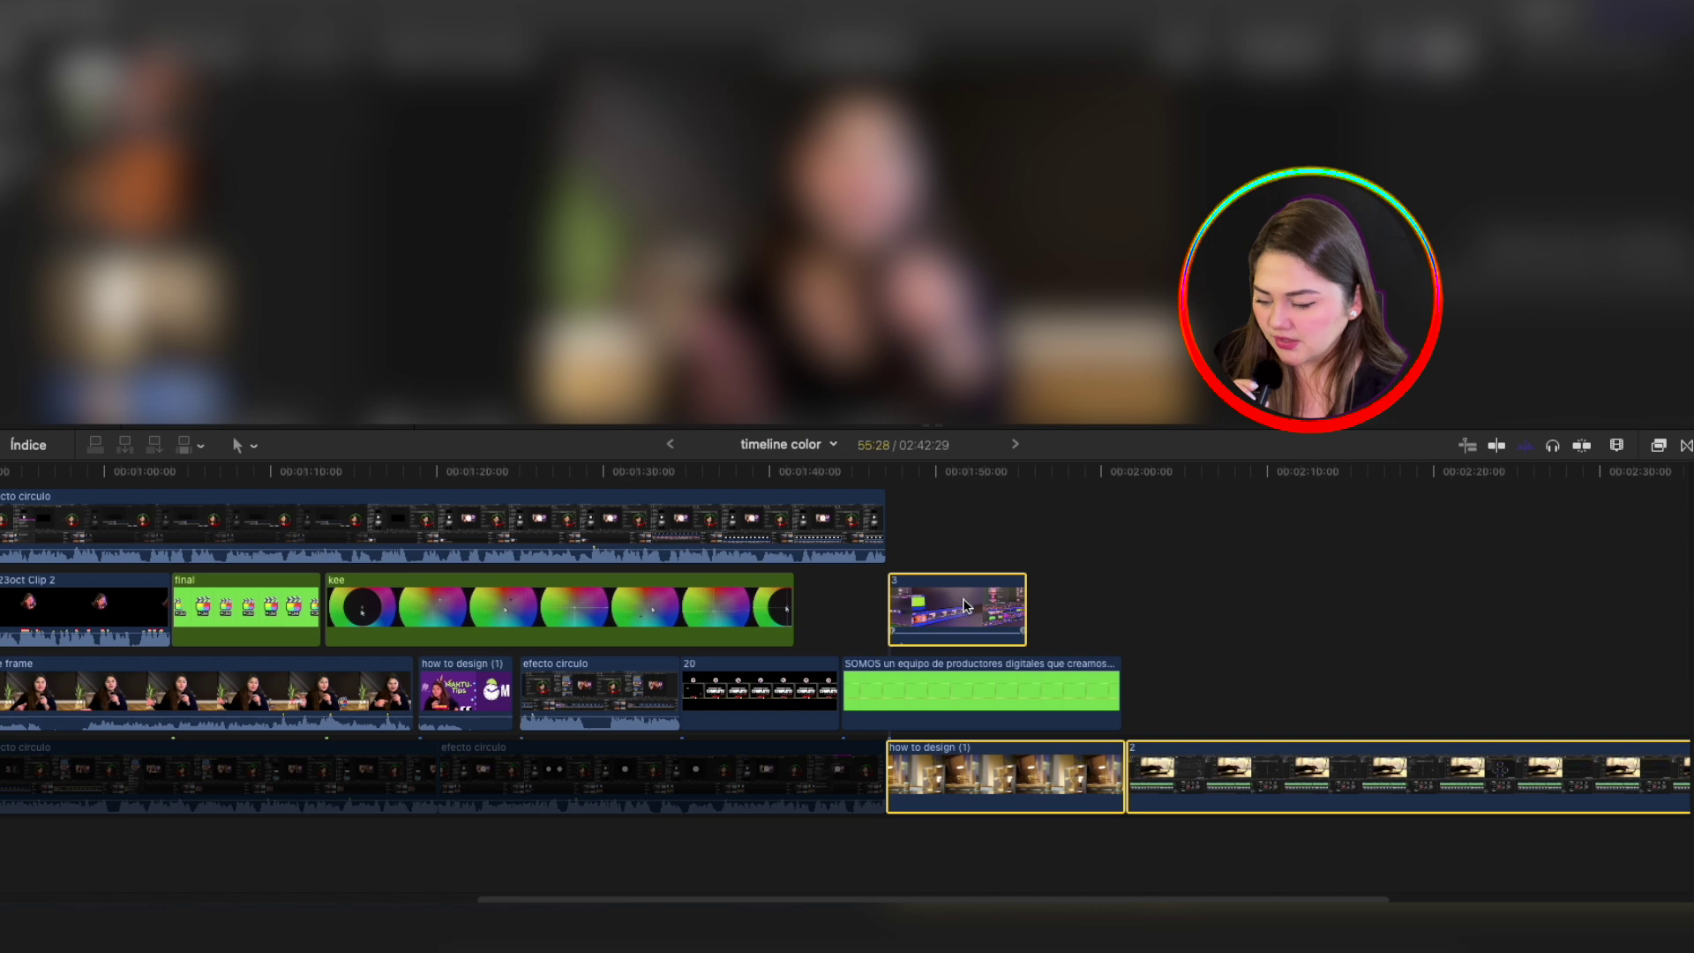
# Give the 'how to design (1)' and '2' end clips the D-1 role, then deselect
pyautogui.rightClick(966, 605)
pyautogui.moveTo(1056, 706)
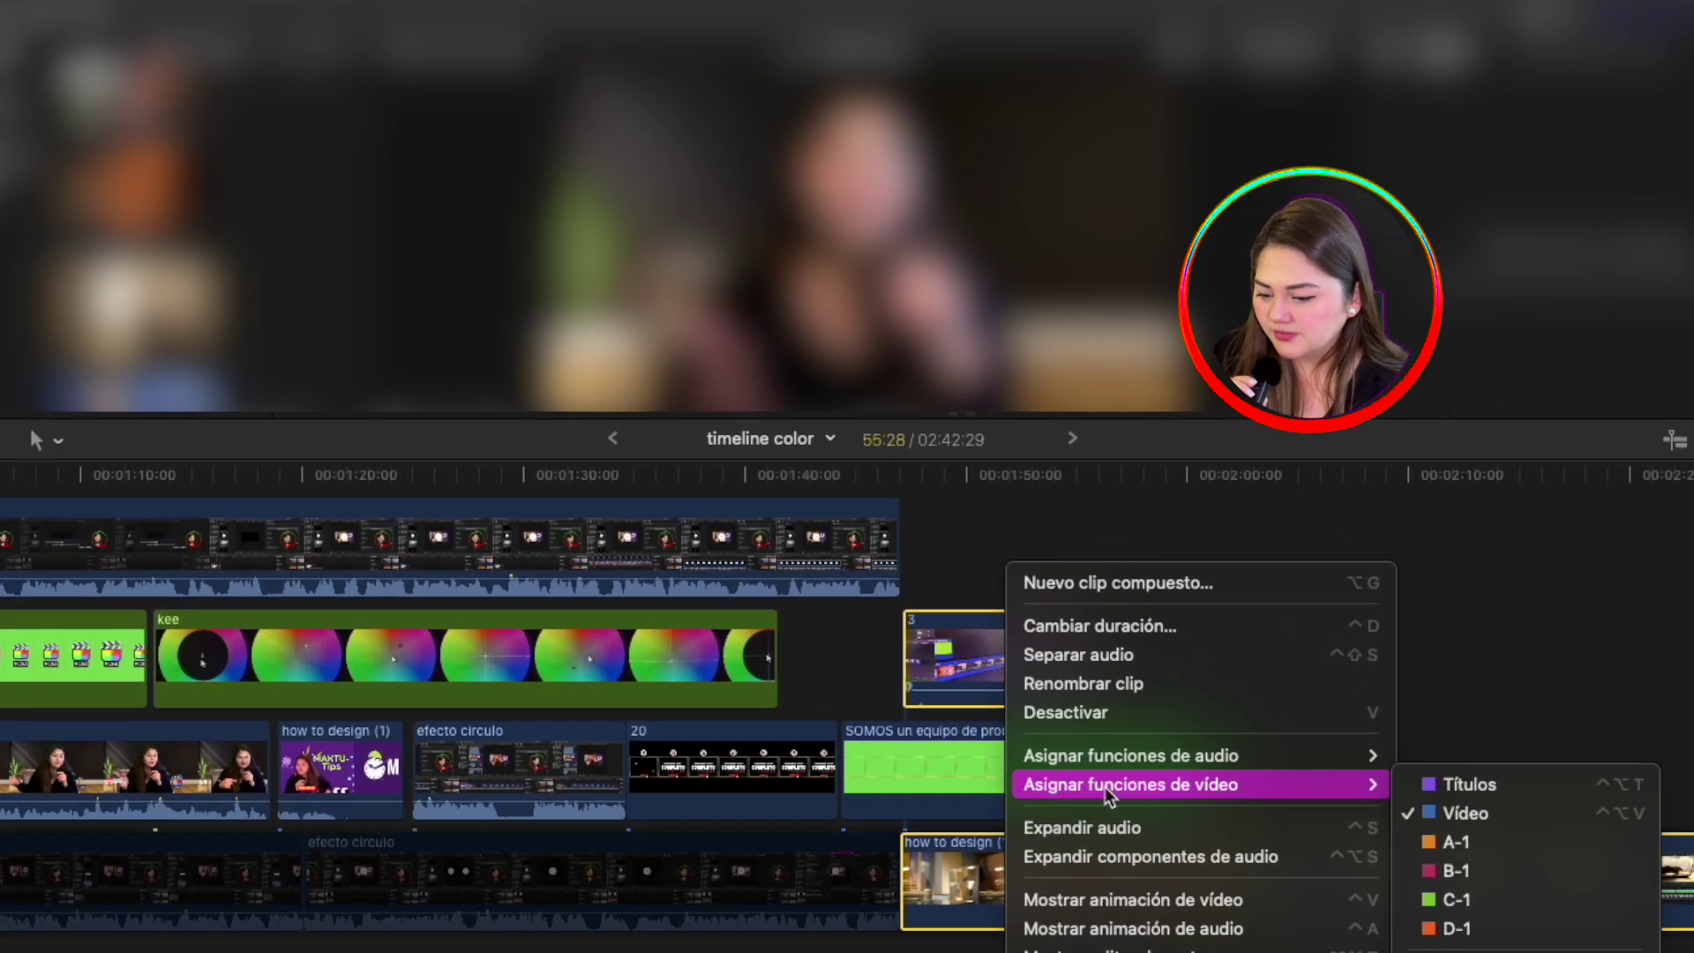
pyautogui.click(1457, 928)
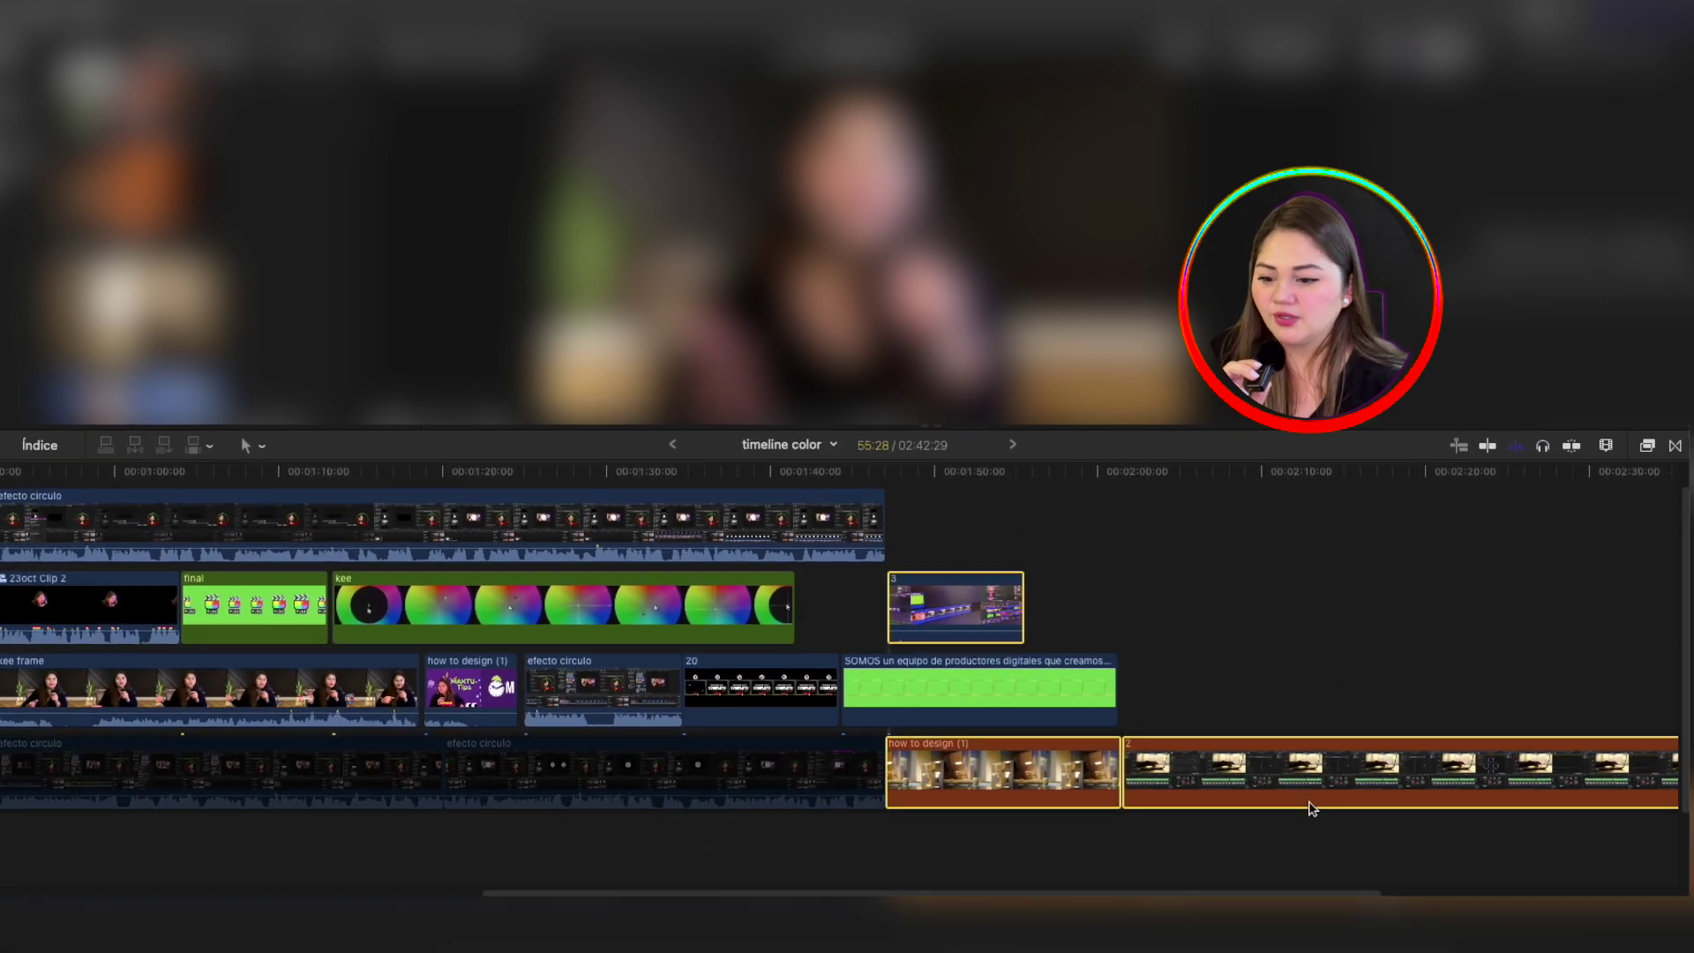
pyautogui.click(872, 826)
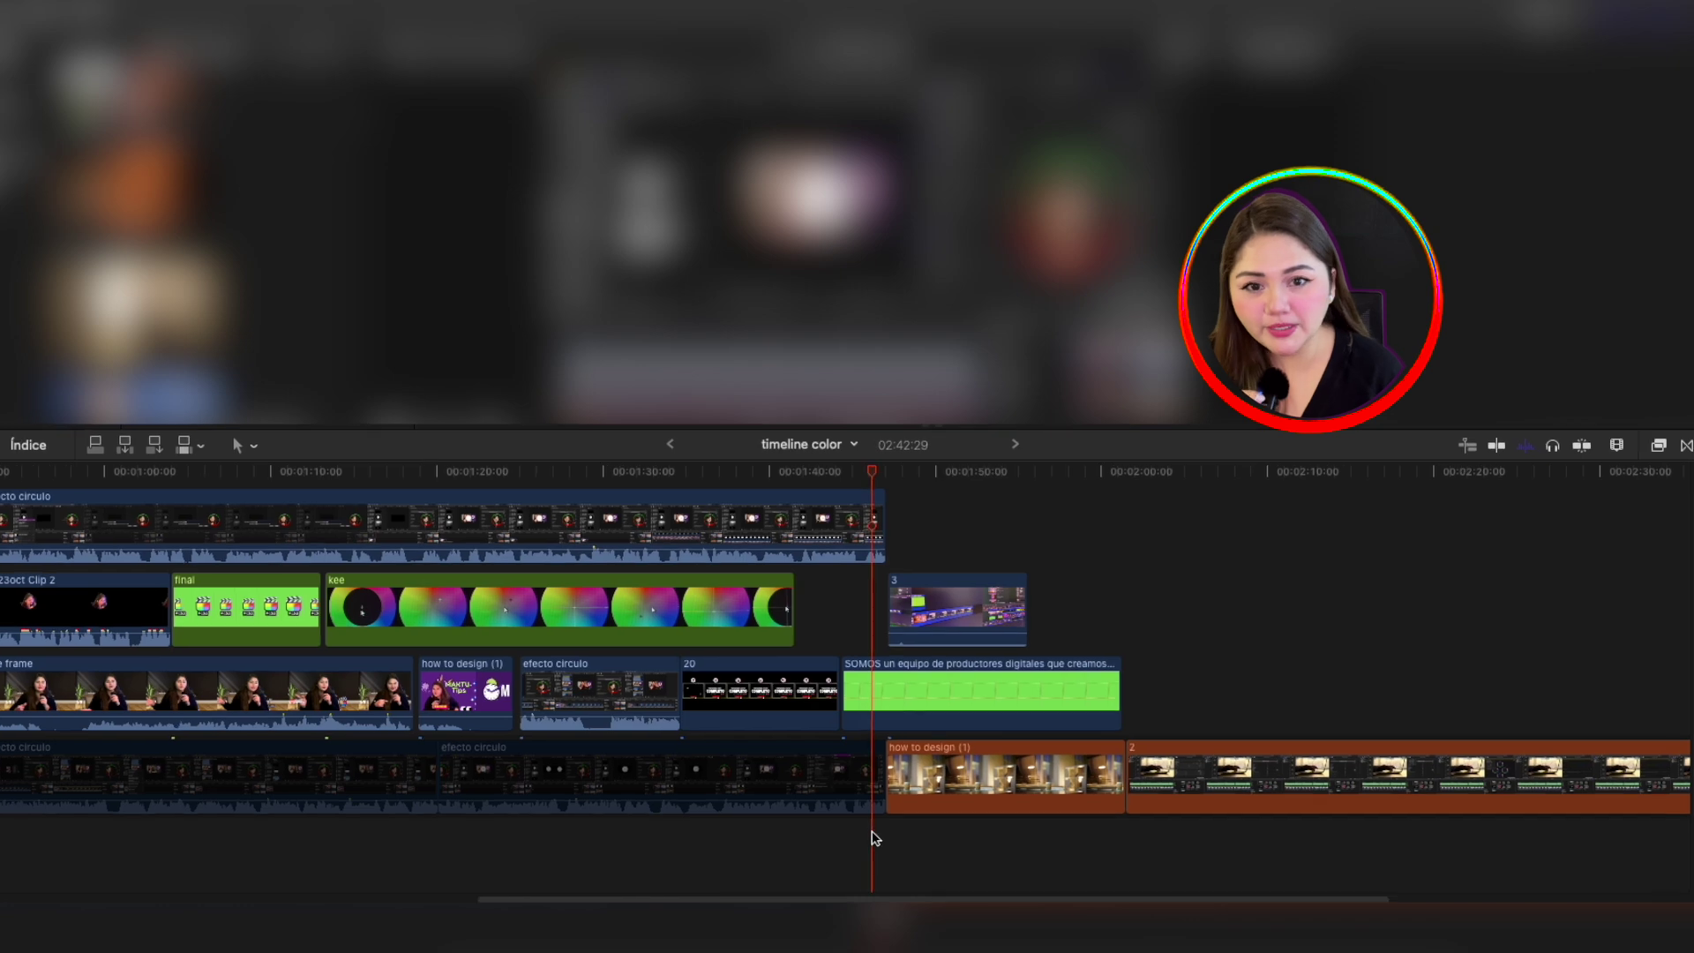
pyautogui.moveTo(915, 894)
pyautogui.mouseDown()
pyautogui.moveTo(964, 895)
pyautogui.moveTo(379, 849)
pyautogui.mouseUp()
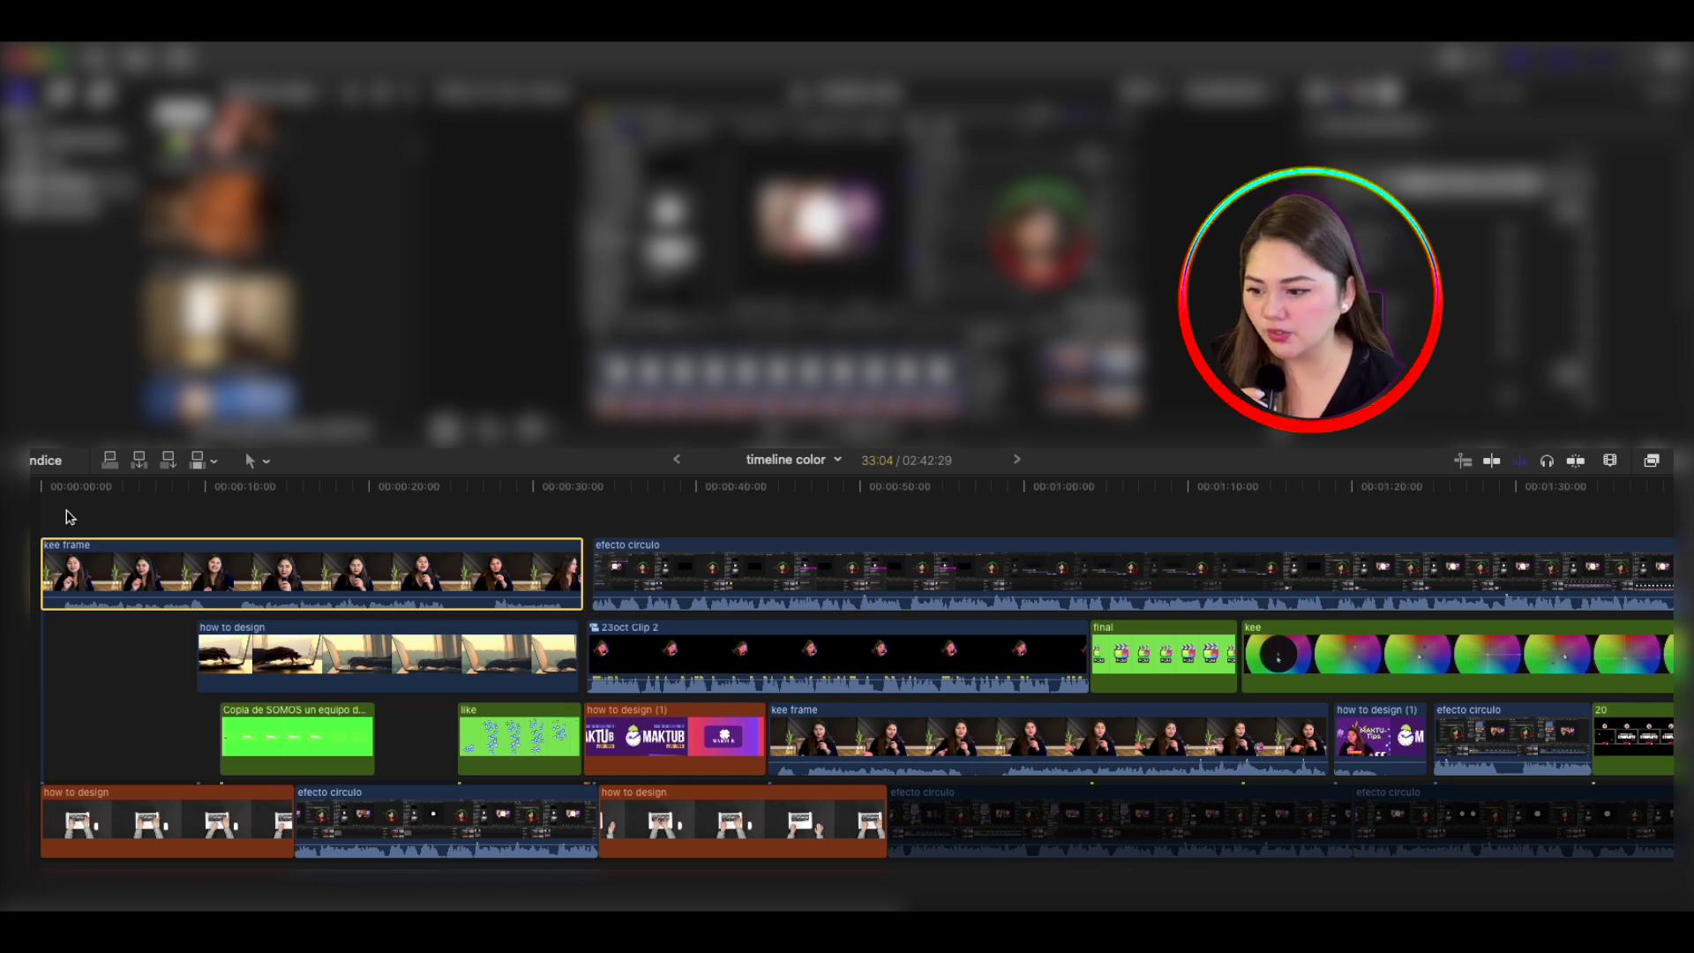
# Expand the audio of the 'kee frame' clip and '23oct Clip 2'
pyautogui.rightClick(89, 385)
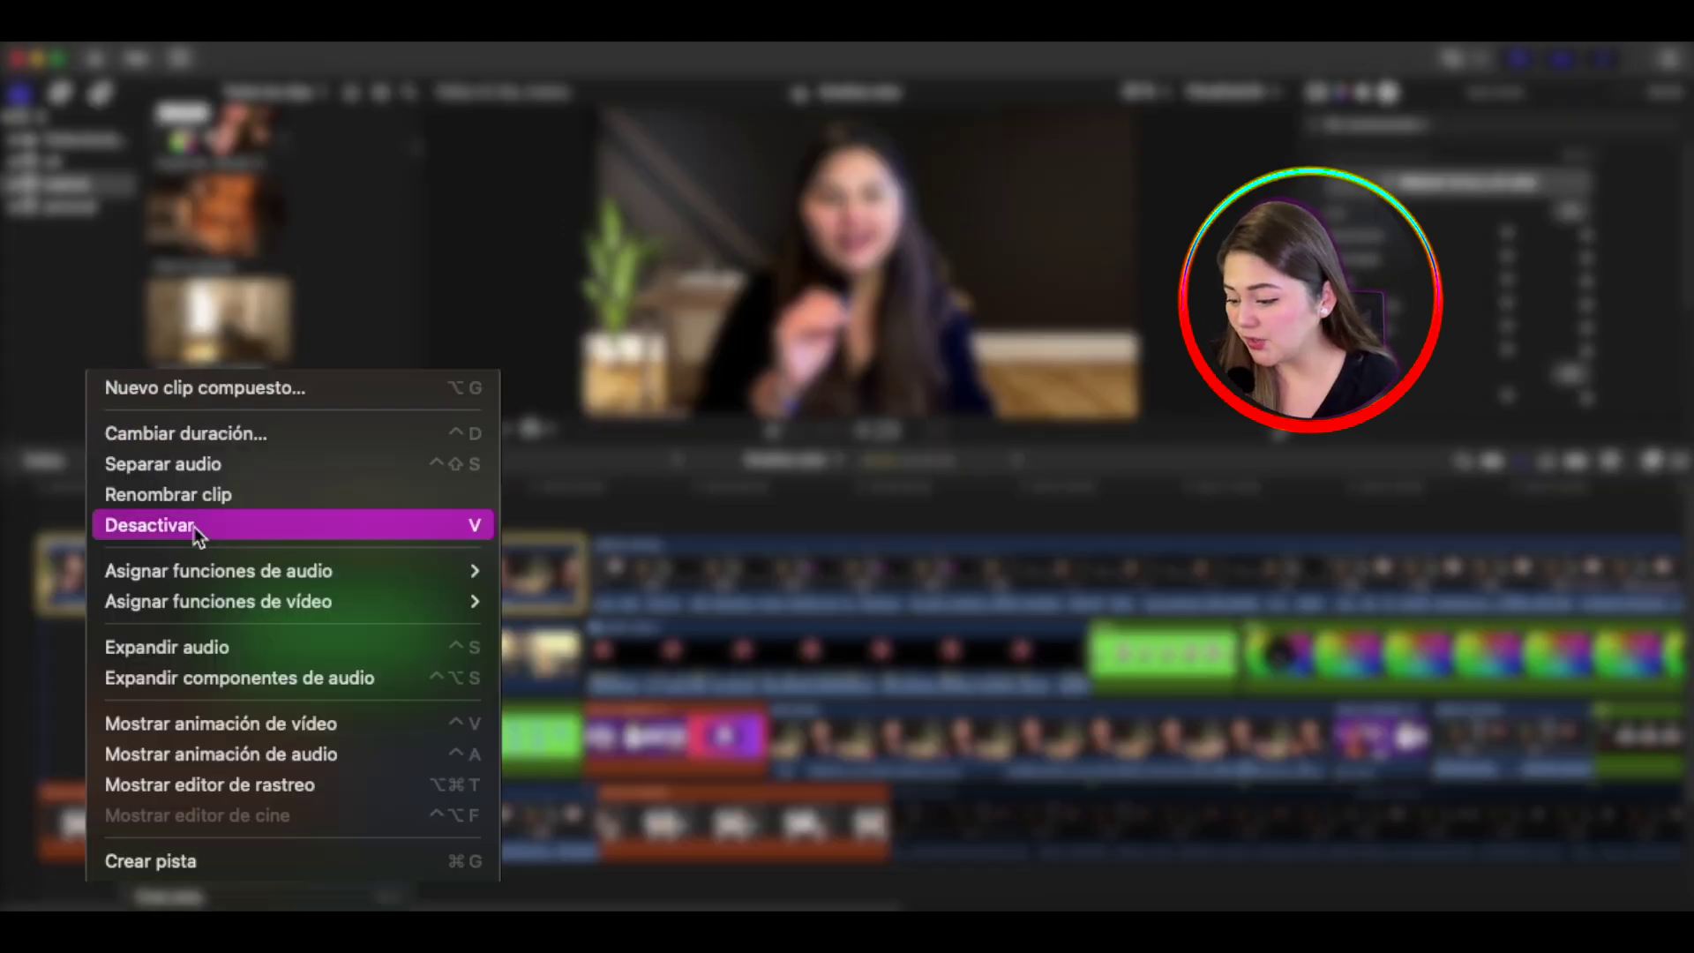
pyautogui.click(291, 681)
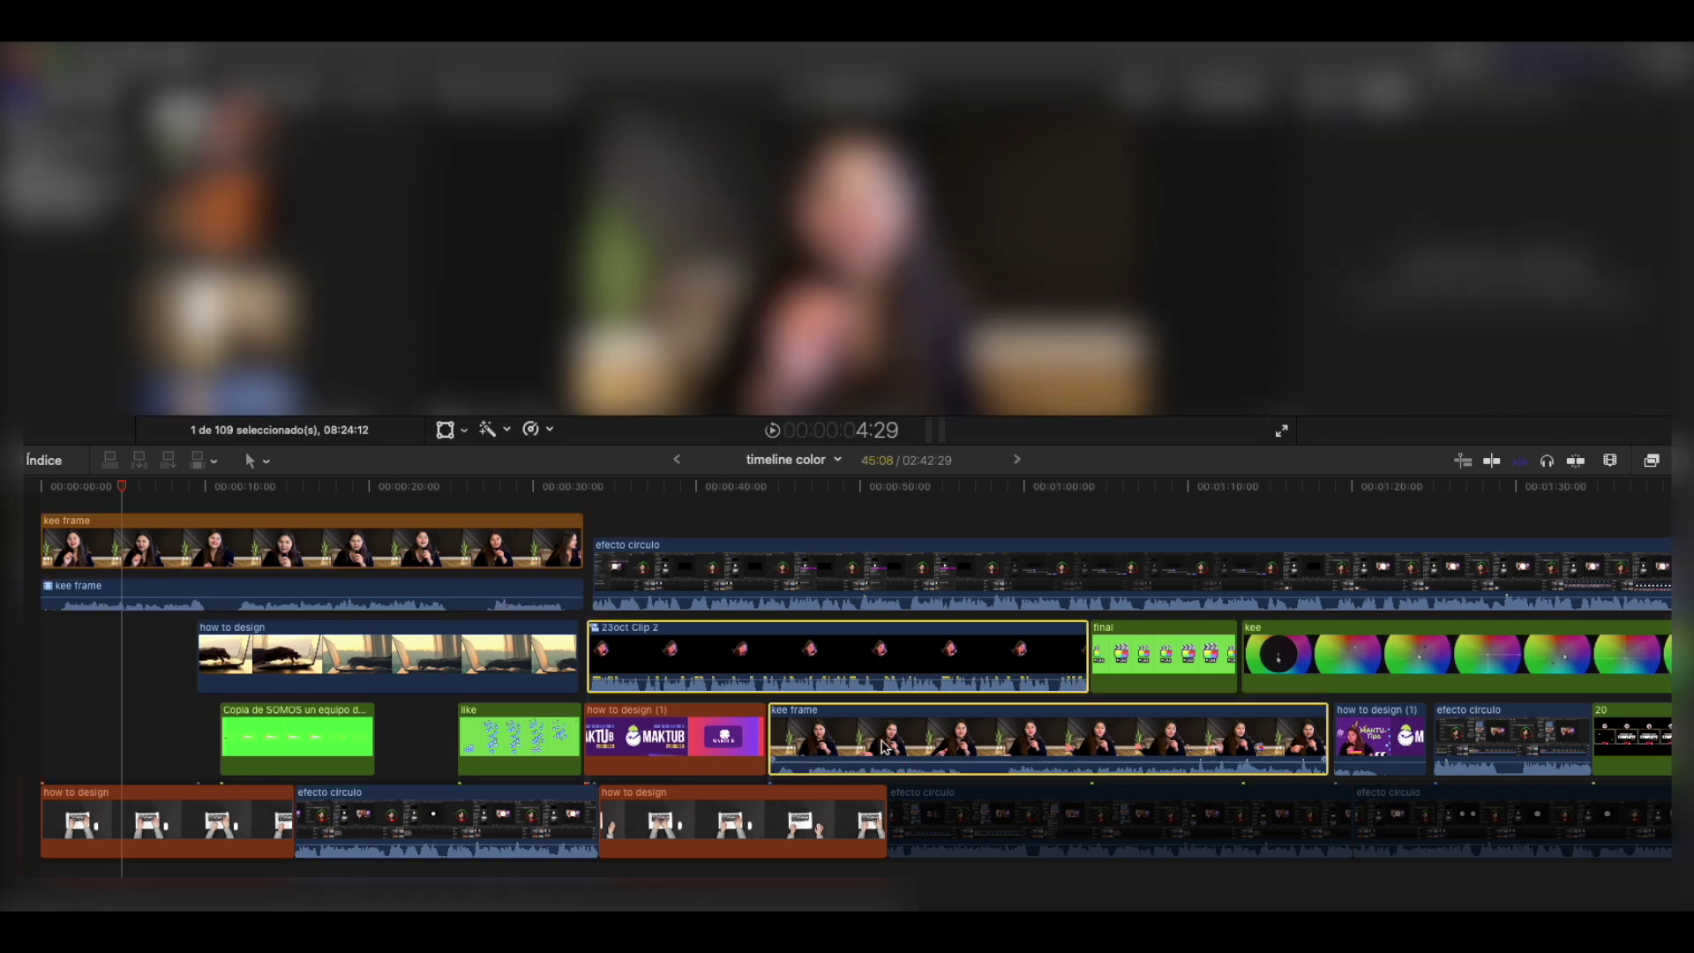
pyautogui.rightClick(926, 657)
pyautogui.click(989, 759)
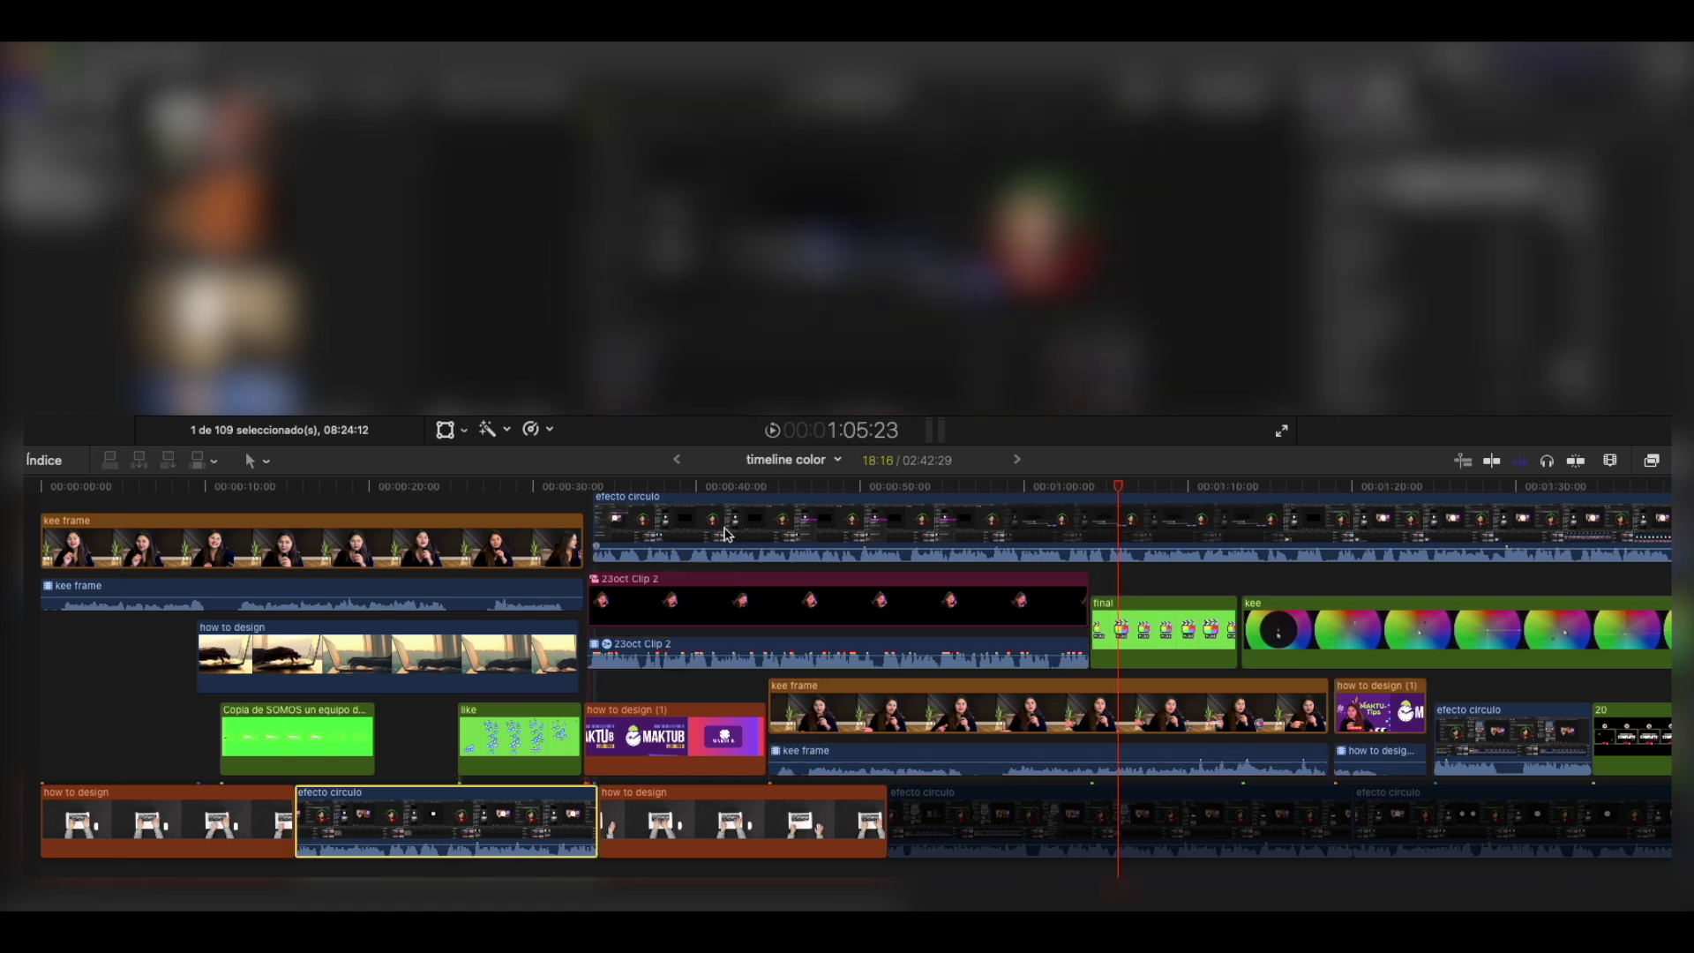